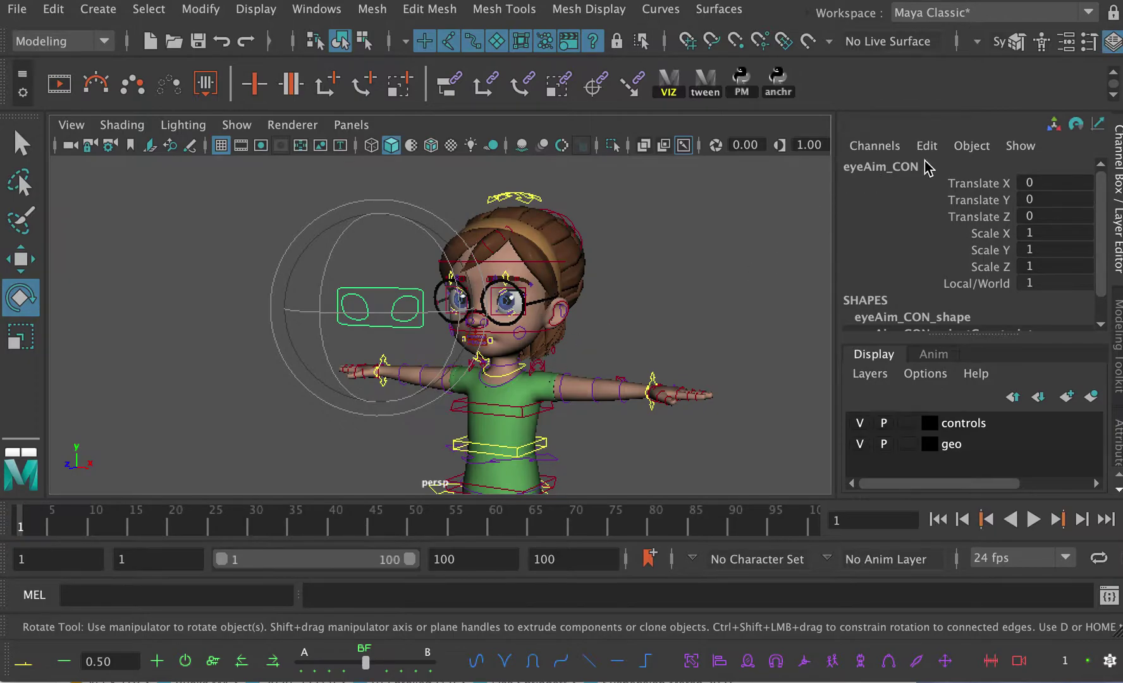
Step: Examine the eye aim control and the character's face from several angles
left_click_drag(587, 325, 458, 346, "alt")
right_click_drag(458, 345, 495, 362, "alt")
left_click_drag(491, 395, 492, 386, "alt")
middle_click_drag(489, 391, 476, 356, "alt")
right_click_drag(476, 356, 572, 391, "alt")
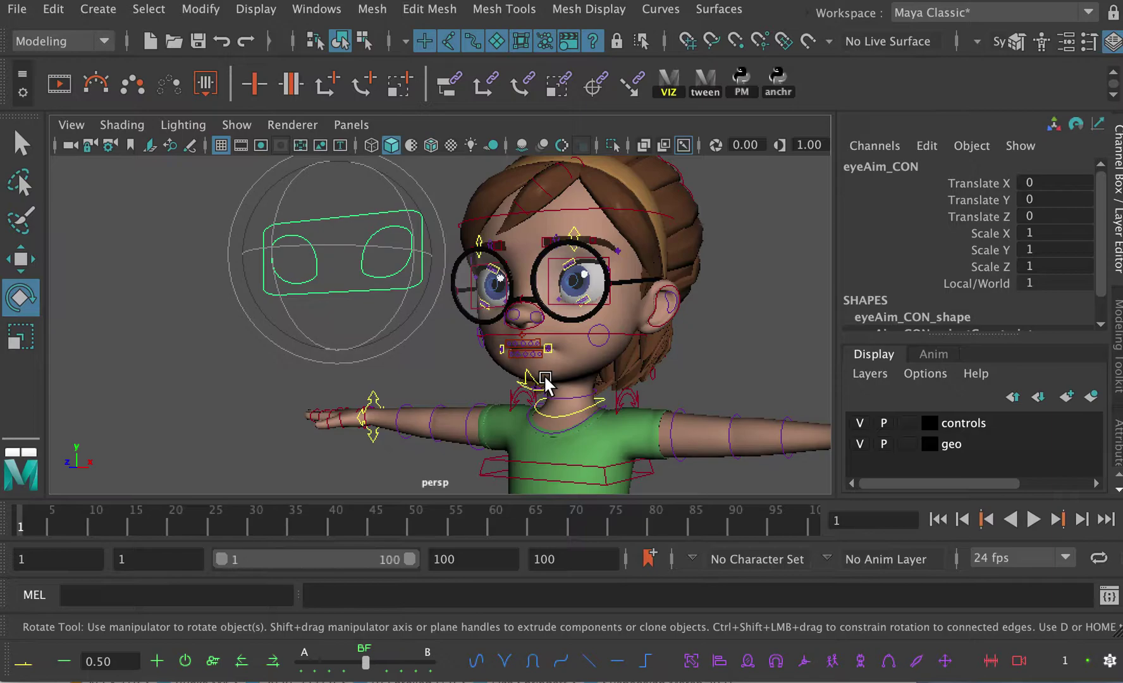
left_click_drag(564, 378, 506, 383, "alt")
middle_click_drag(507, 383, 547, 396, "alt")
right_click_drag(546, 396, 564, 401, "alt")
left_click_drag(564, 402, 547, 388, "alt")
right_click_drag(547, 388, 531, 410, "alt")
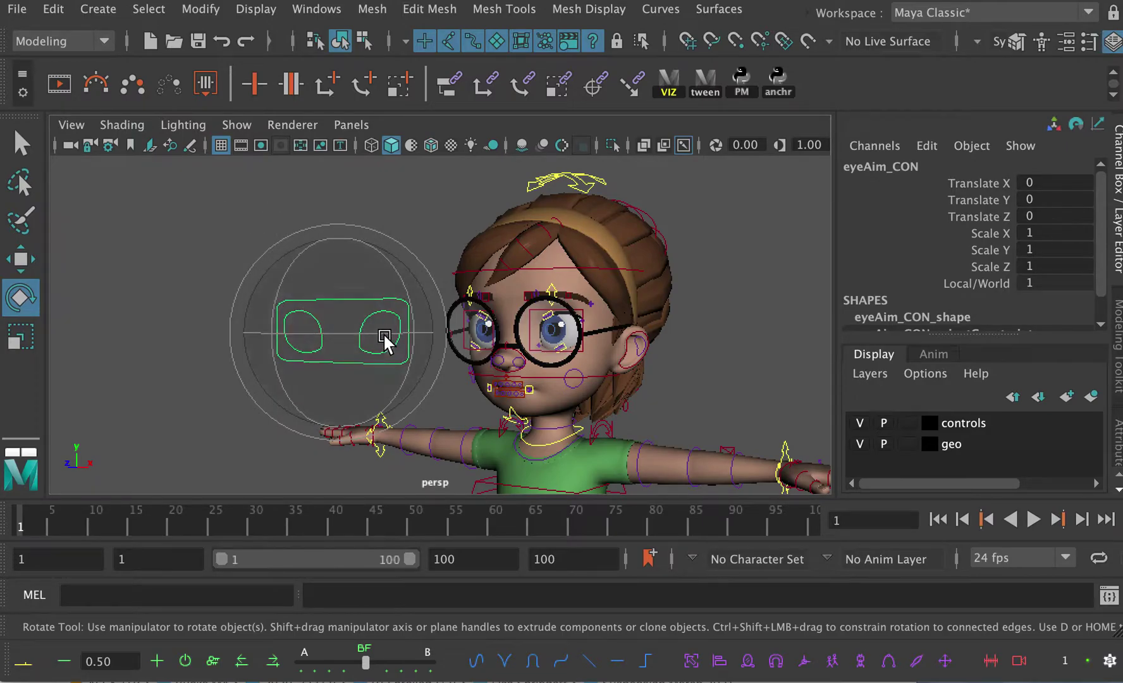
Step: Lower the eye aim control to about -2.363 in Translate Y, undoing any extra move
key("w")
mouse_move(349, 274)
left_mouse_down()
mouse_move(339, 221)
mouse_move(339, 323)
mouse_move(332, 244)
mouse_move(333, 286)
mouse_move(333, 276)
left_mouse_up()
mouse_move(423, 351)
left_mouse_down()
mouse_move(399, 353)
mouse_move(476, 342)
mouse_move(354, 342)
mouse_move(427, 342)
mouse_move(392, 342)
mouse_move(434, 349)
mouse_move(390, 350)
mouse_move(431, 354)
left_mouse_up()
key("super+z")
middle_click_drag(449, 347, 443, 351, "alt")
scroll(430, 348, "down", 2)
mouse_move(427, 344)
left_mouse_down("alt")
mouse_move(432, 359)
mouse_move(426, 343)
mouse_move(435, 342)
left_mouse_up("alt")
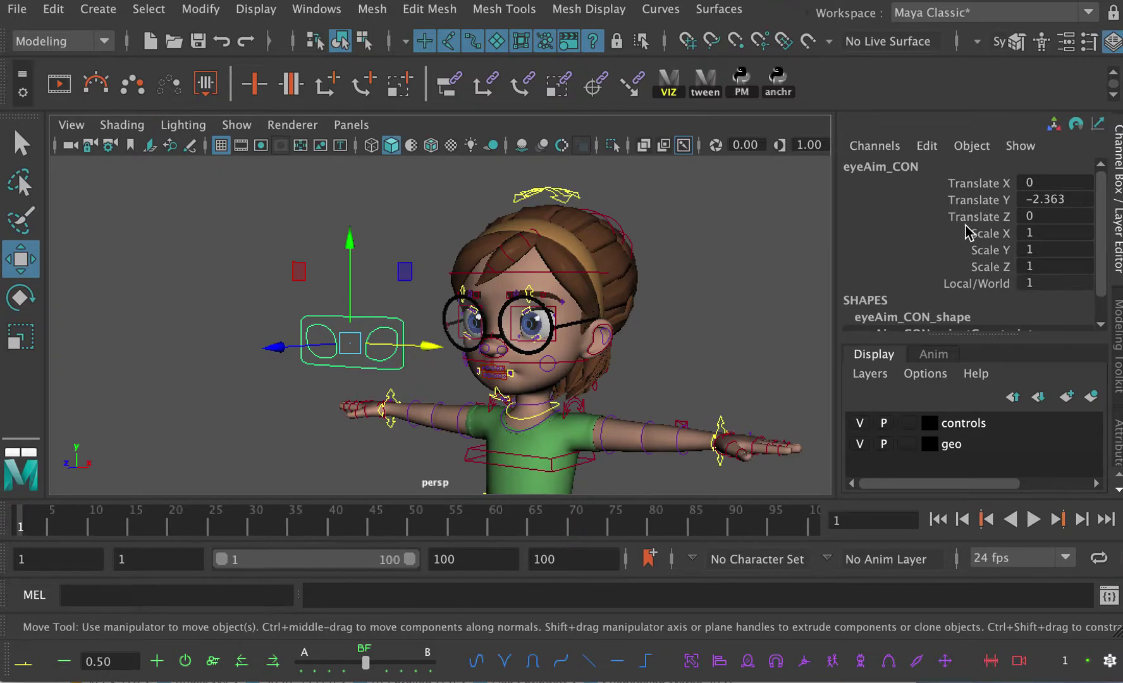
Step: Select the head control and rotate it slightly, to about 0.694 in Rotate X
mouse_move(510, 361)
middle_mouse_down("alt")
mouse_move(493, 372)
mouse_move(496, 363)
middle_mouse_up("alt")
right_click_drag(497, 366, 544, 306, "alt")
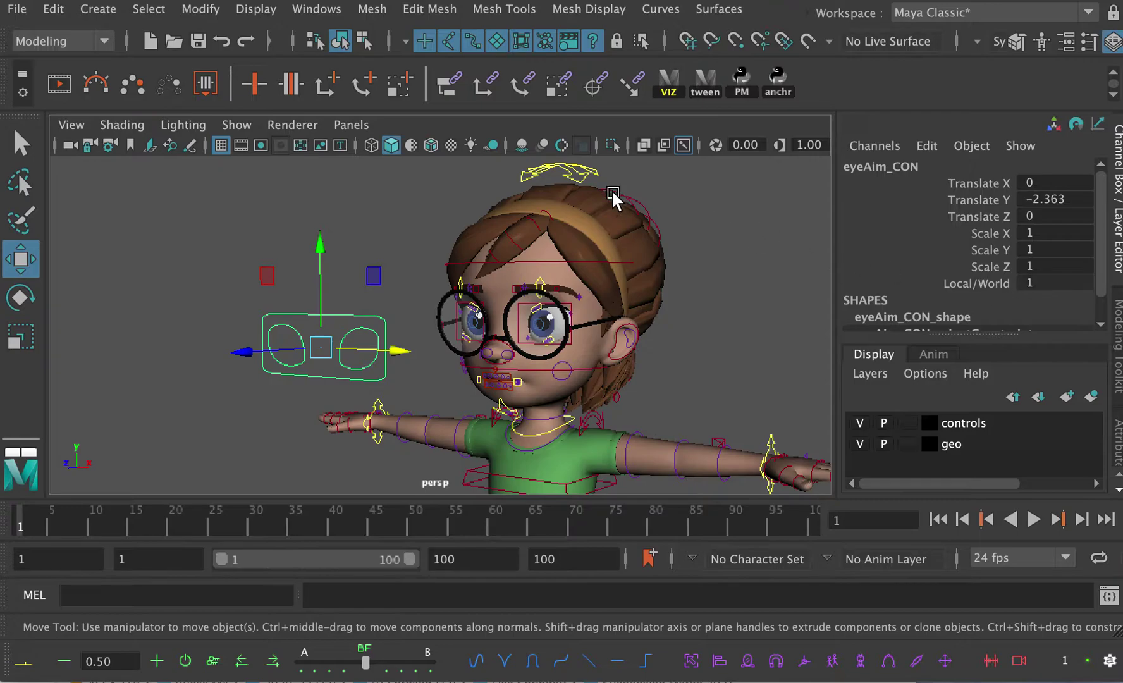
left_click(546, 169)
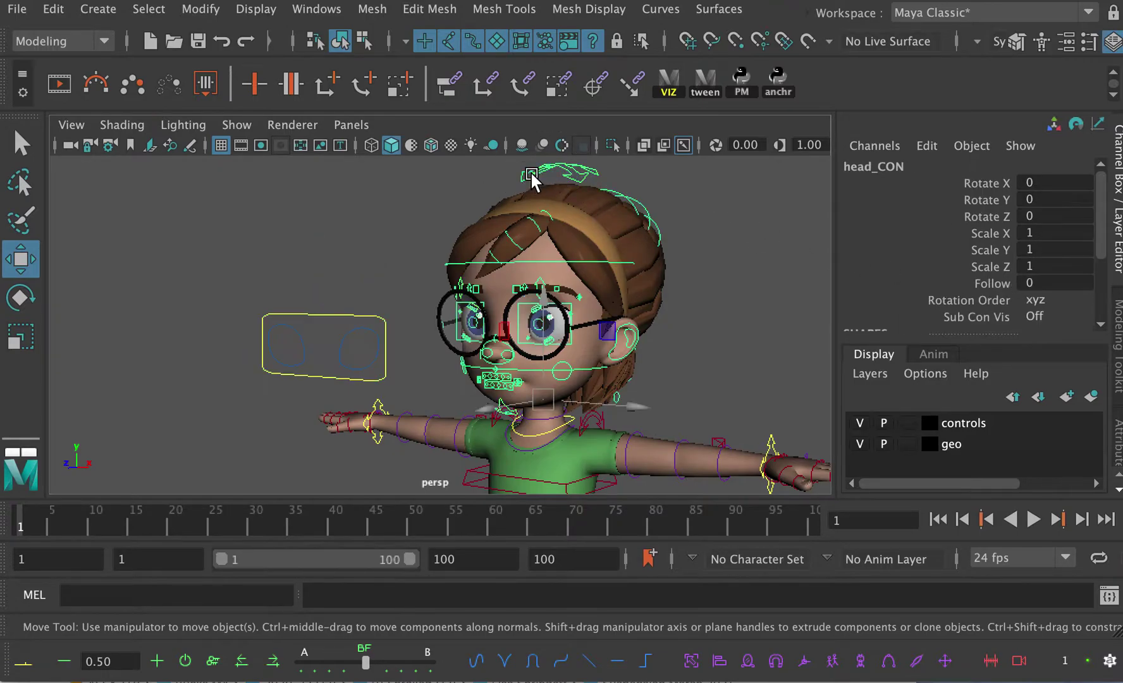
key("e")
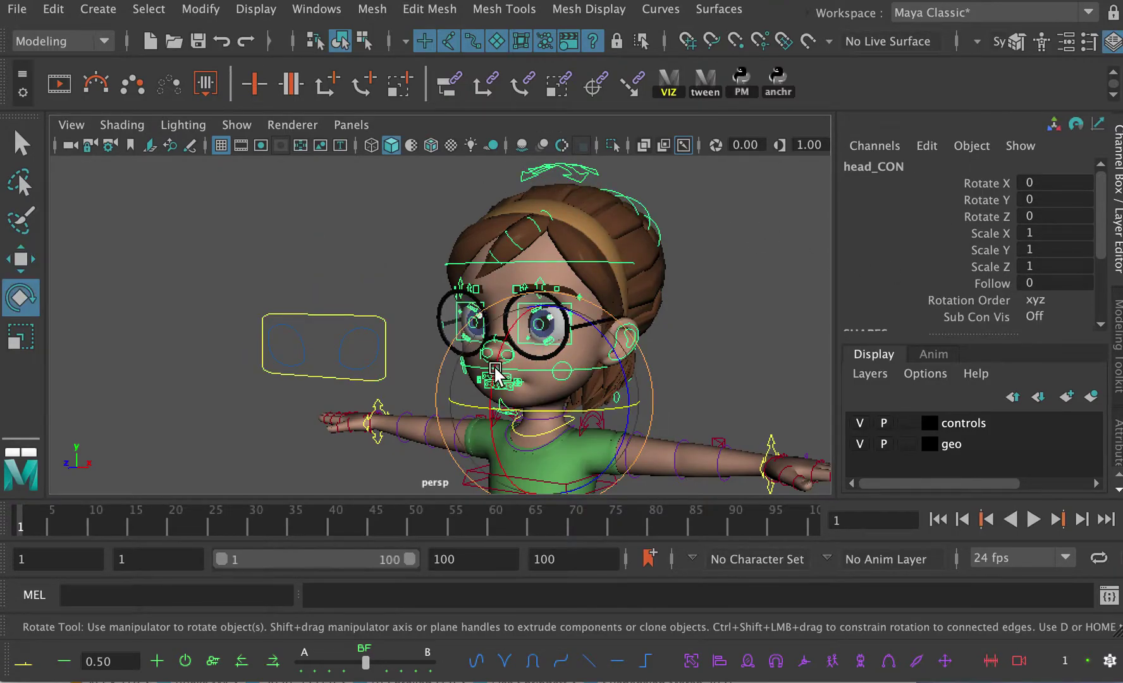
left_click_drag(495, 373, 525, 358)
Step: Try moving the lowest spine master control sideways while the eye aim uses its current space setting
middle_click_drag(525, 352, 518, 293, "alt")
right_click_drag(411, 319, 256, 355, "alt")
middle_click_drag(359, 363, 347, 334, "alt")
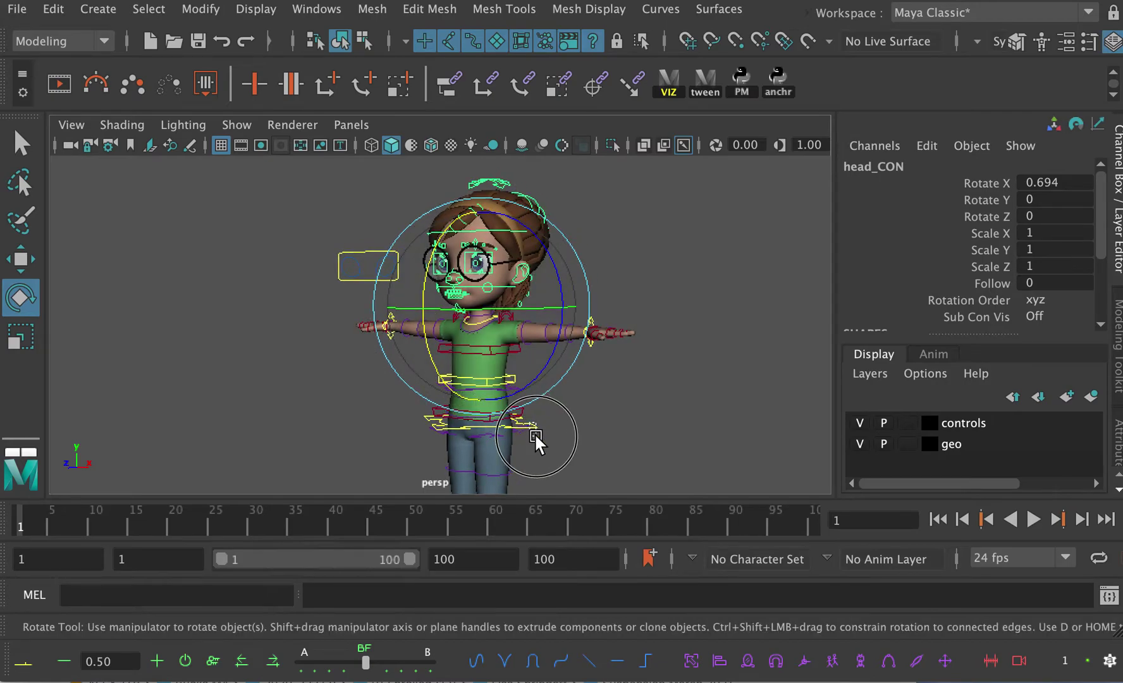
left_click(534, 434)
key("w")
left_click_drag(569, 437, 632, 440)
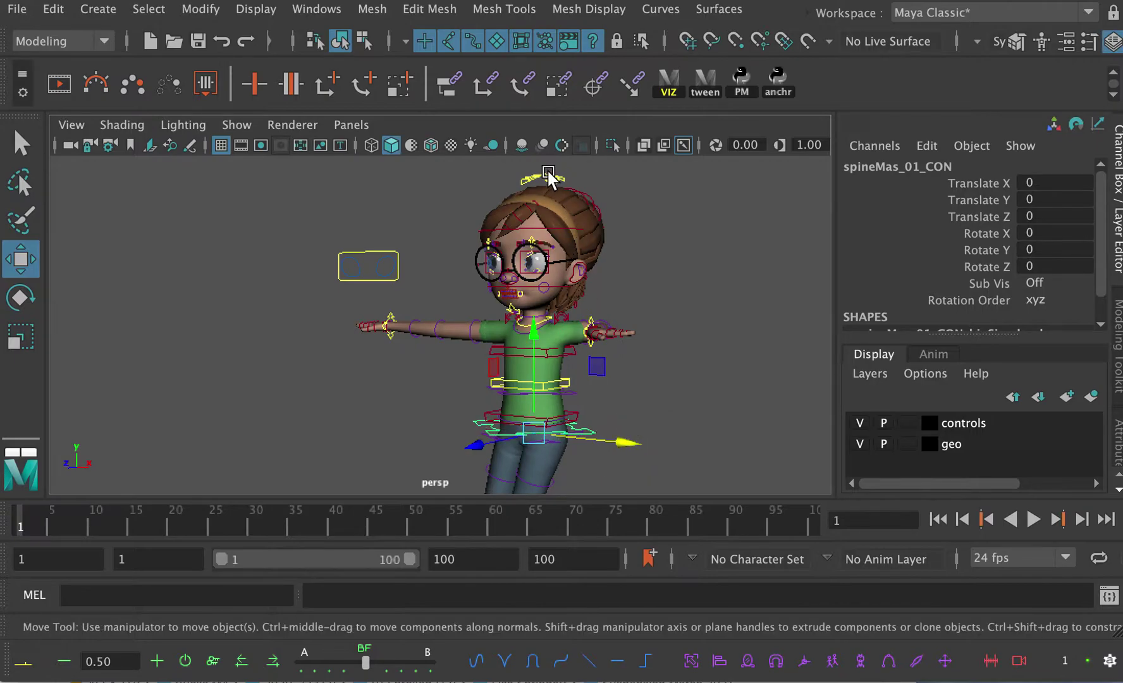
Step: Try rotating the head control on the shifted body, and undo both the head rotation and the spine move
left_click(526, 250)
key("e")
left_click_drag(515, 281, 485, 254)
key("ctrl+z")
key("ctrl+z")
key("ctrl+z")
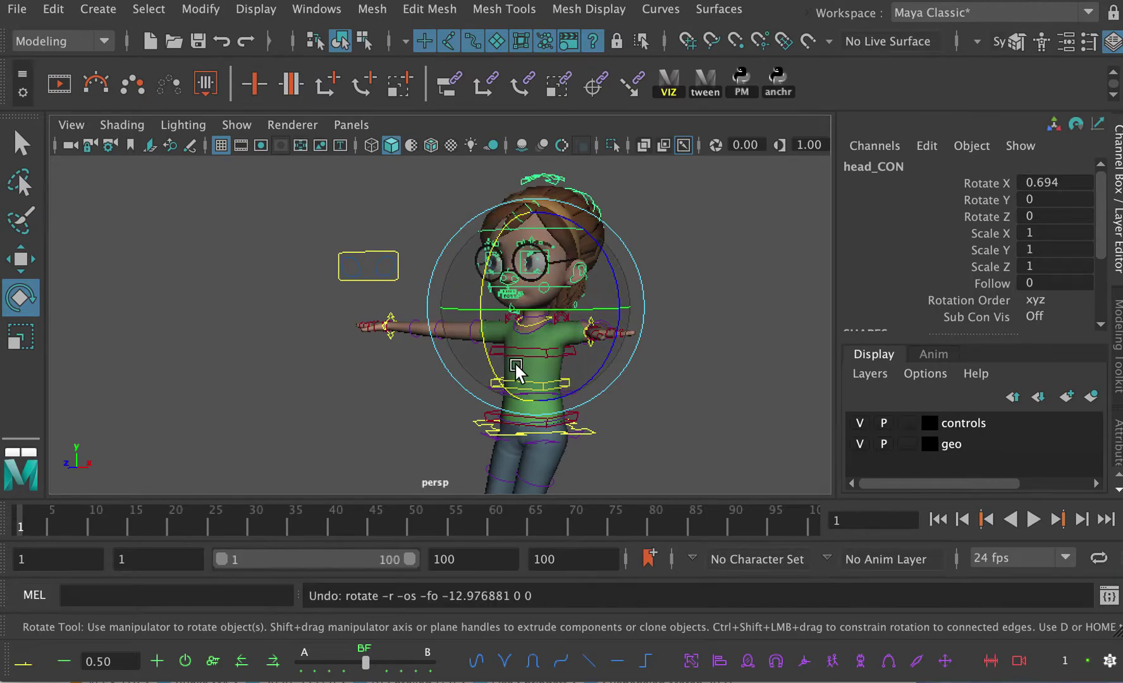
Step: Set the eye aim control's Local/World attribute to 0
middle_click_drag(513, 363, 466, 394, "alt")
right_click_drag(466, 394, 712, 425, "alt")
middle_click_drag(589, 390, 609, 399, "alt")
right_click_drag(605, 334, 617, 330, "alt")
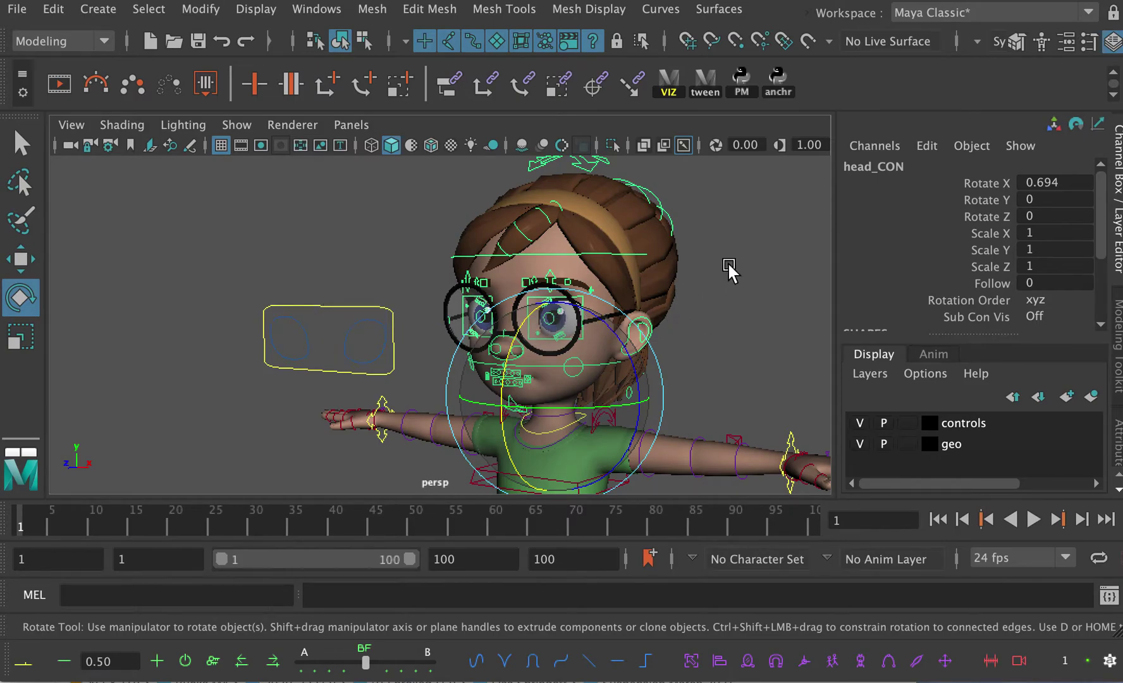
key("ctrl+z")
double_click(1052, 280)
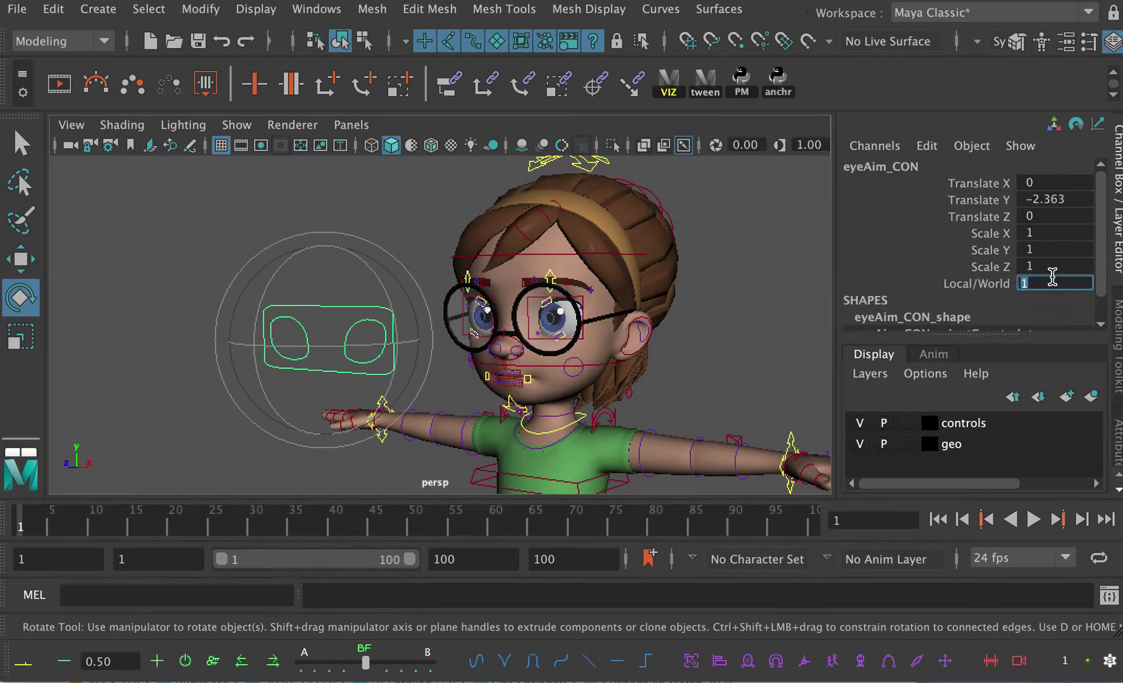
type("0")
key("Return")
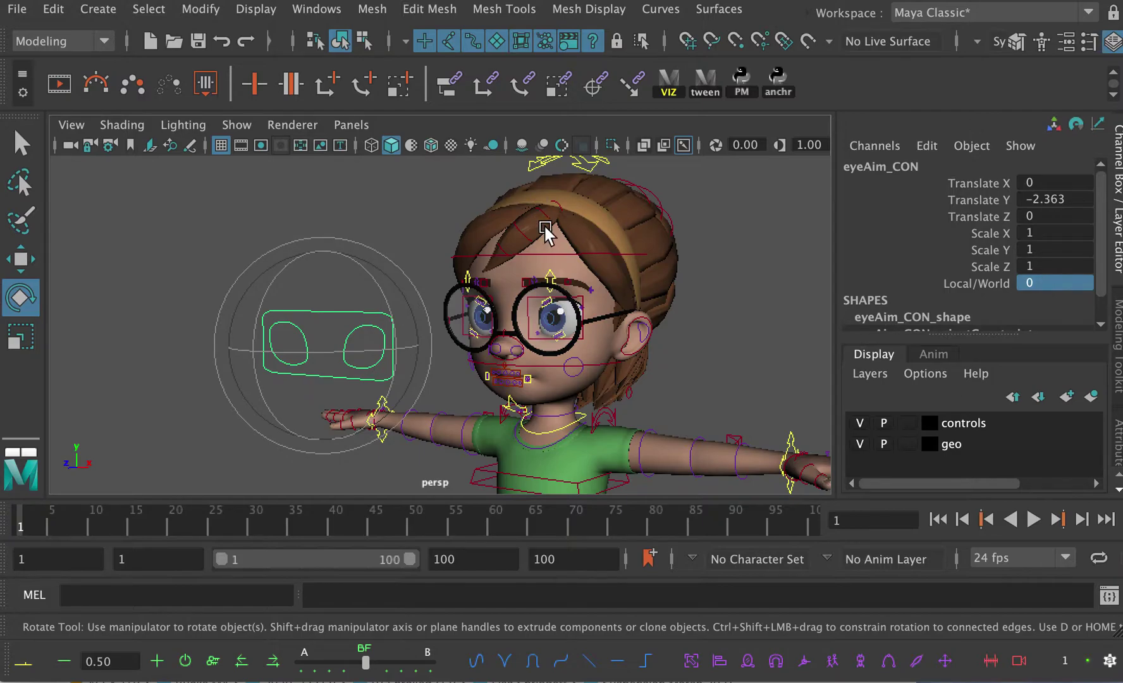
Step: Try moving the lowest spine master control with the eye aim's Local/World at 0, and undo the move
middle_click_drag(621, 270, 594, 241, "alt")
right_click_drag(595, 242, 379, 266, "alt")
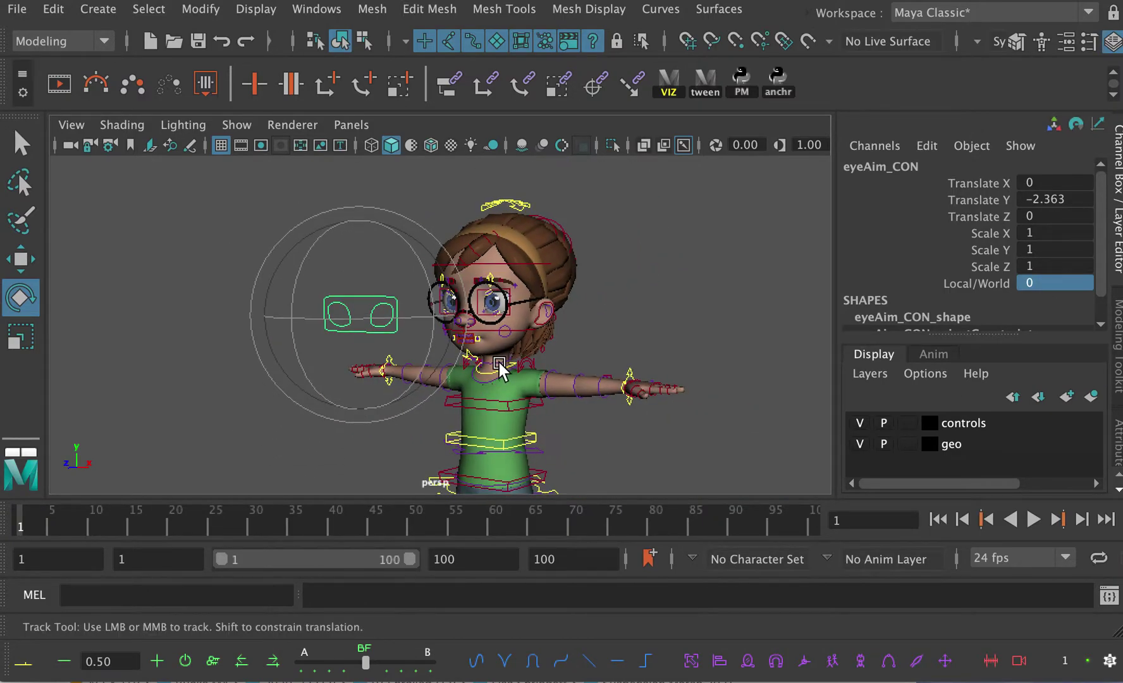
middle_click_drag(497, 376, 506, 291, "alt")
left_click(576, 422)
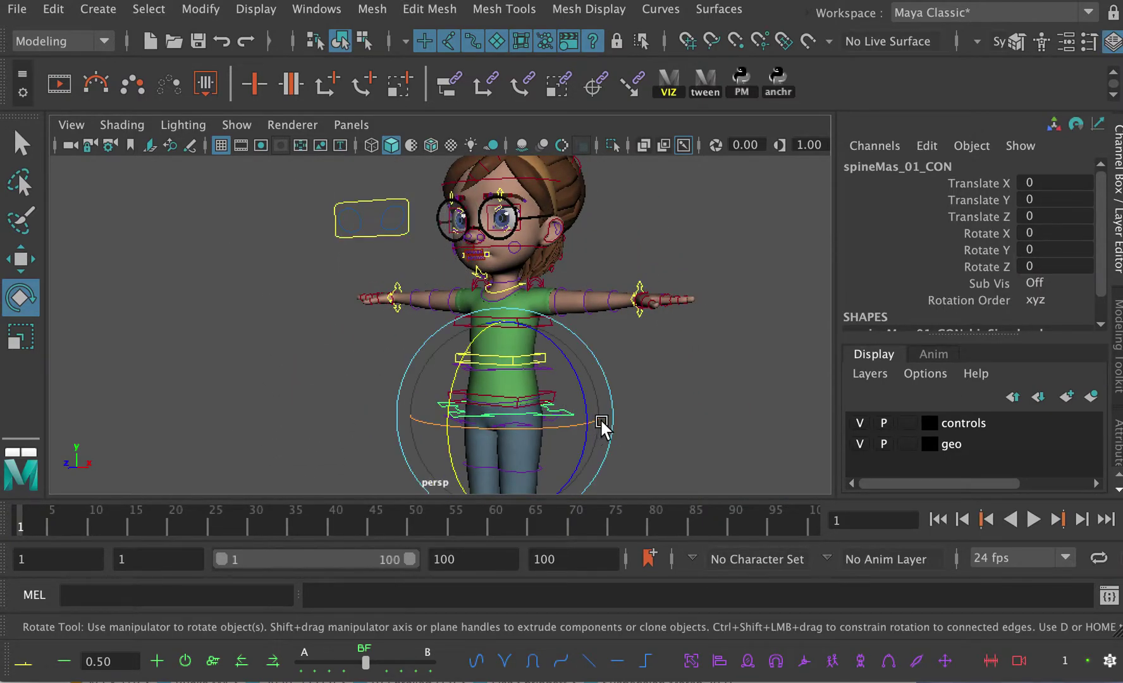
key("w")
mouse_move(602, 422)
left_mouse_down()
mouse_move(691, 424)
mouse_move(554, 420)
mouse_move(638, 433)
mouse_move(554, 431)
mouse_move(645, 441)
mouse_move(538, 431)
mouse_move(637, 444)
mouse_move(604, 436)
left_mouse_up()
key("ctrl+z")
Step: Reselect the eye aim control and set its Local/World attribute to 1
middle_click_drag(501, 302, 503, 396, "alt")
right_click_drag(502, 395, 589, 423, "alt")
left_click_drag(296, 264, 342, 276)
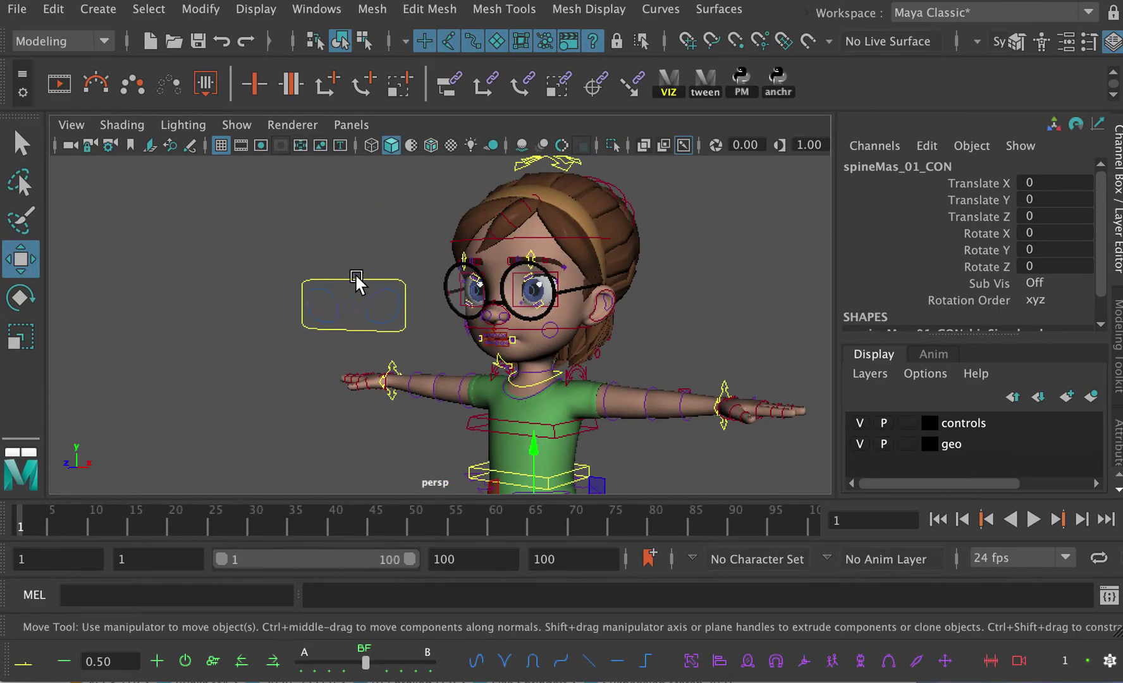
left_click(1023, 284)
type("1")
key("Return")
Step: Try rotating the head control, and undo the rotation along with the eye aim's Local/World change
middle_click_drag(546, 258, 547, 286, "alt")
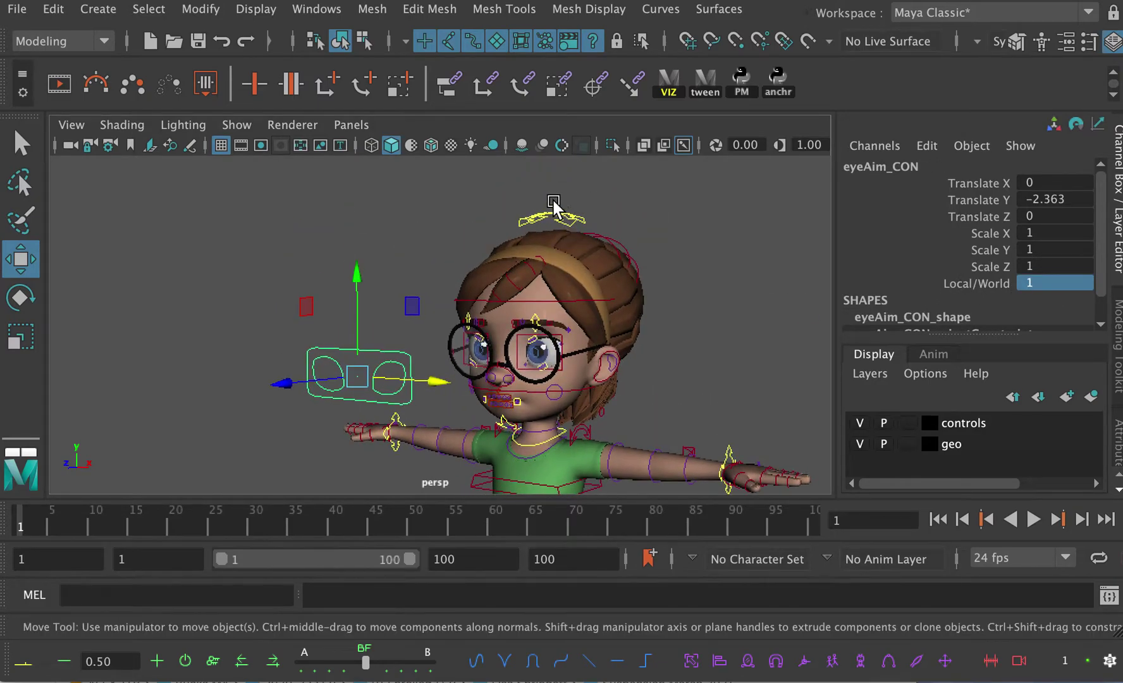
left_click(616, 304)
key("e")
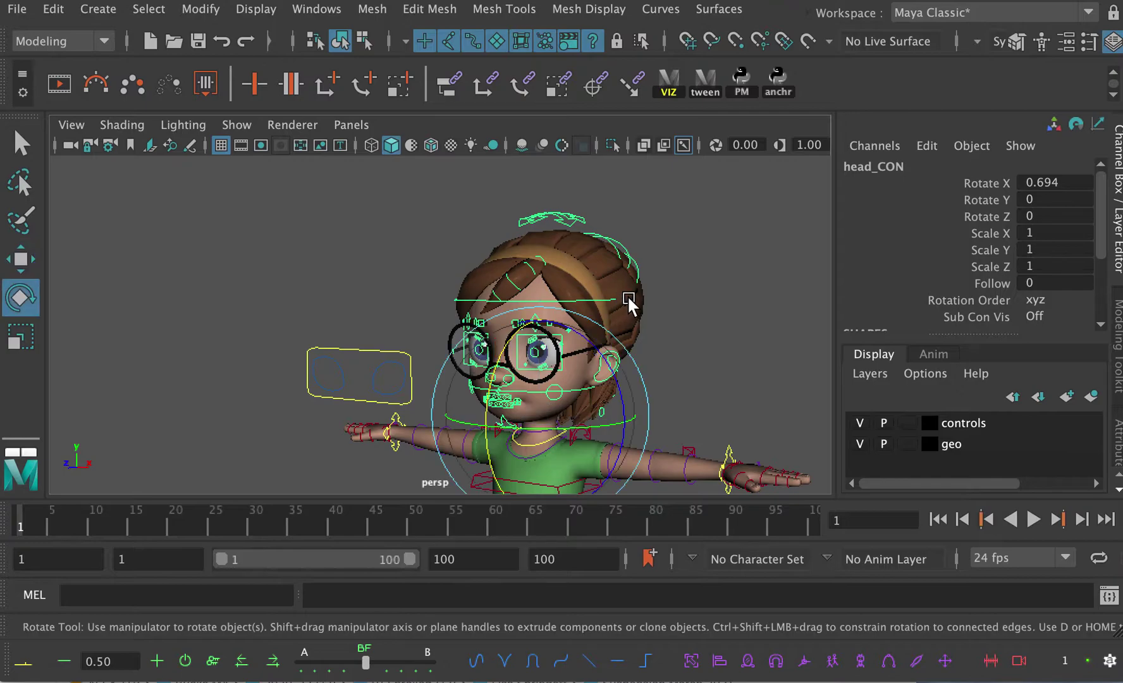
left_click_drag(609, 354, 609, 441)
middle_click_drag(557, 431, 594, 329, "alt")
right_click_drag(594, 329, 479, 322, "alt")
key("ctrl+z")
key("ctrl+z")
key("ctrl+z")
key("ctrl+z")
Step: Move the eye aim control far out in front of the character, to about Translate Y -1.28 and Translate Z 89.365
right_click_drag(488, 364, 286, 468, "alt")
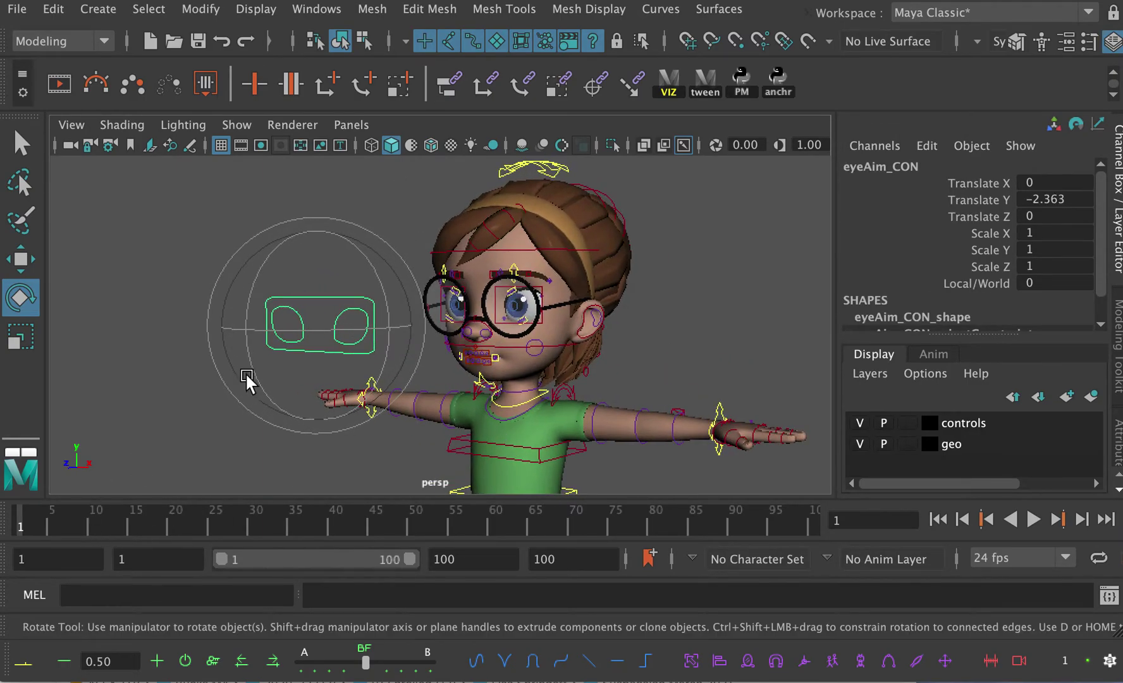
right_click_drag(485, 351, 166, 341, "alt")
key("w")
left_click_drag(393, 336, 91, 440, "alt")
left_click_drag(445, 372, 297, 272, "alt")
Step: Create a polygon cube and move it in front of the character, to about 143.213 in Translate Z
left_click(103, 8)
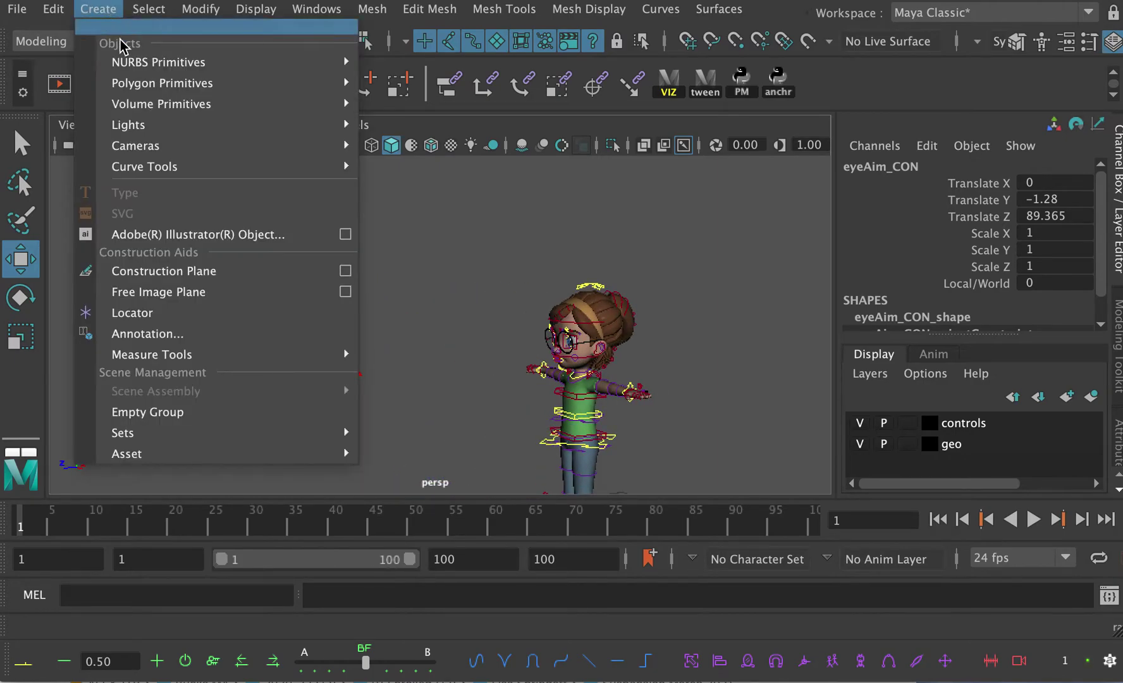
mouse_move(138, 82)
left_click(409, 103)
middle_click_drag(364, 284, 476, 298, "alt")
right_click_drag(476, 299, 329, 262, "alt")
left_click_drag(476, 404, 289, 426)
Step: Stretch the cube vertically to a Scale Y of about 6.99
key("e")
key("r")
left_click_drag(390, 353, 385, 263)
left_click_drag(395, 330, 394, 312)
left_click_drag(394, 426, 426, 389)
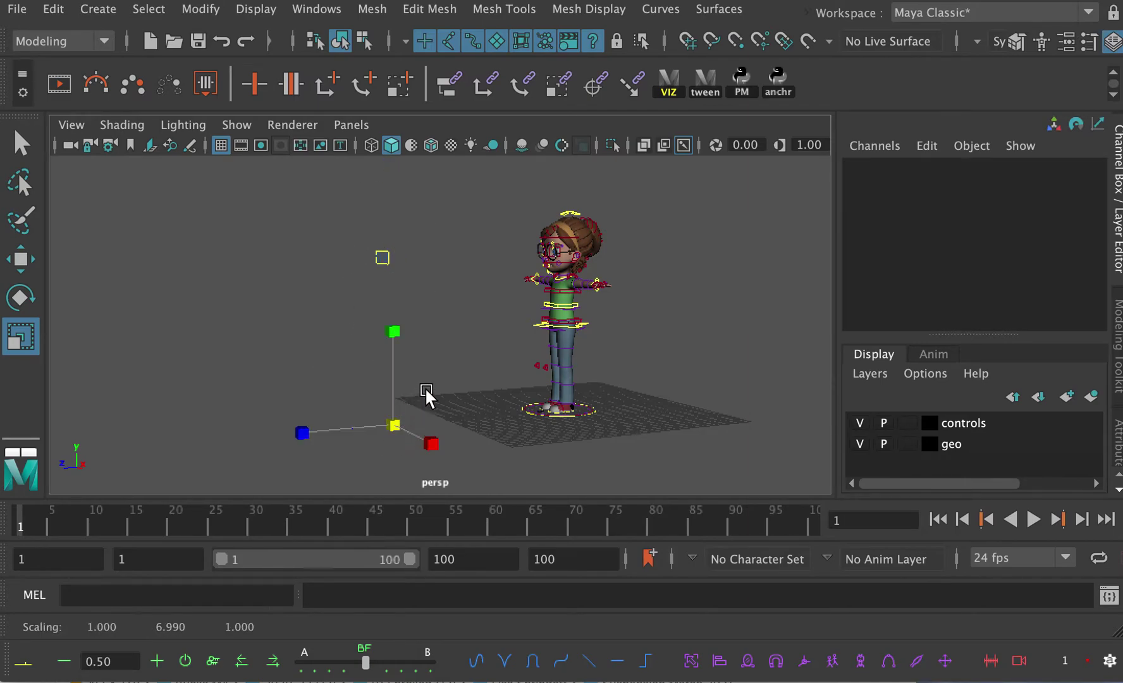
Step: Reselect the cube and set its Scale X, Y and Z to 50
middle_click_drag(405, 403, 390, 353, "alt")
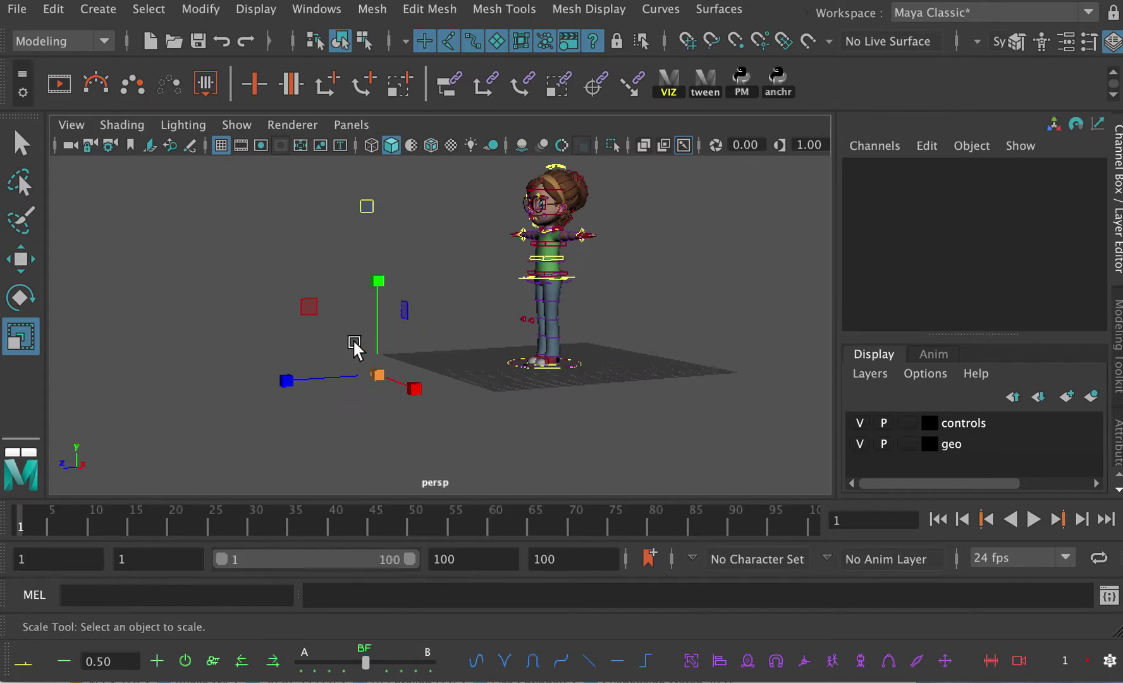
left_click(21, 183)
left_click(377, 379)
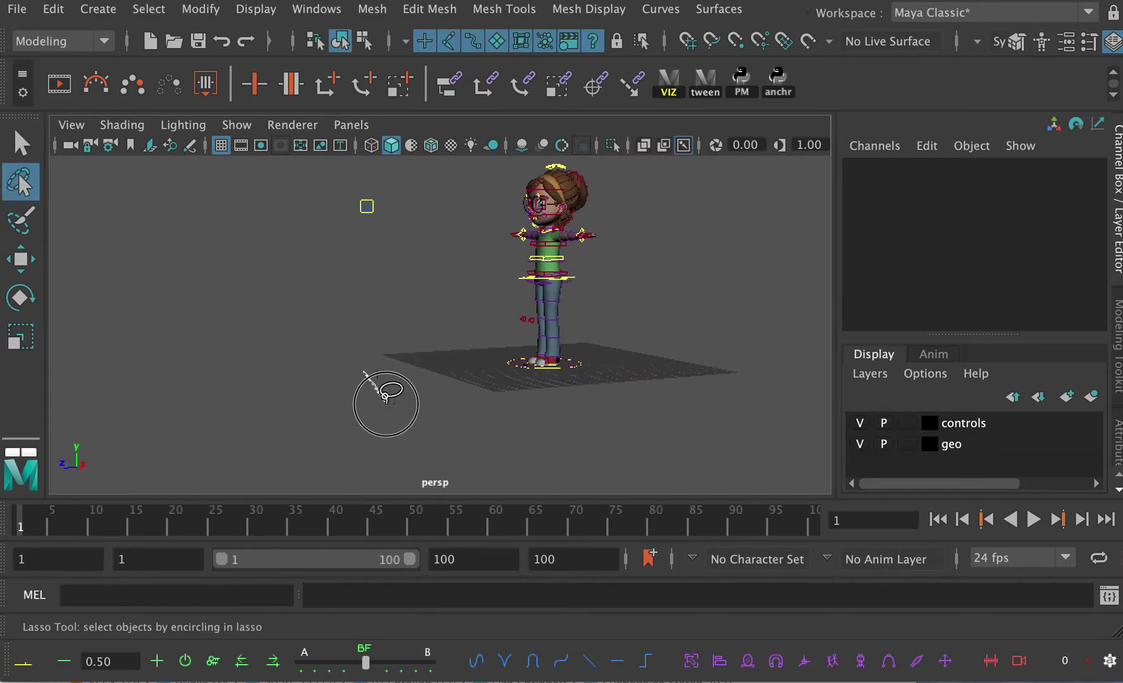
key("q")
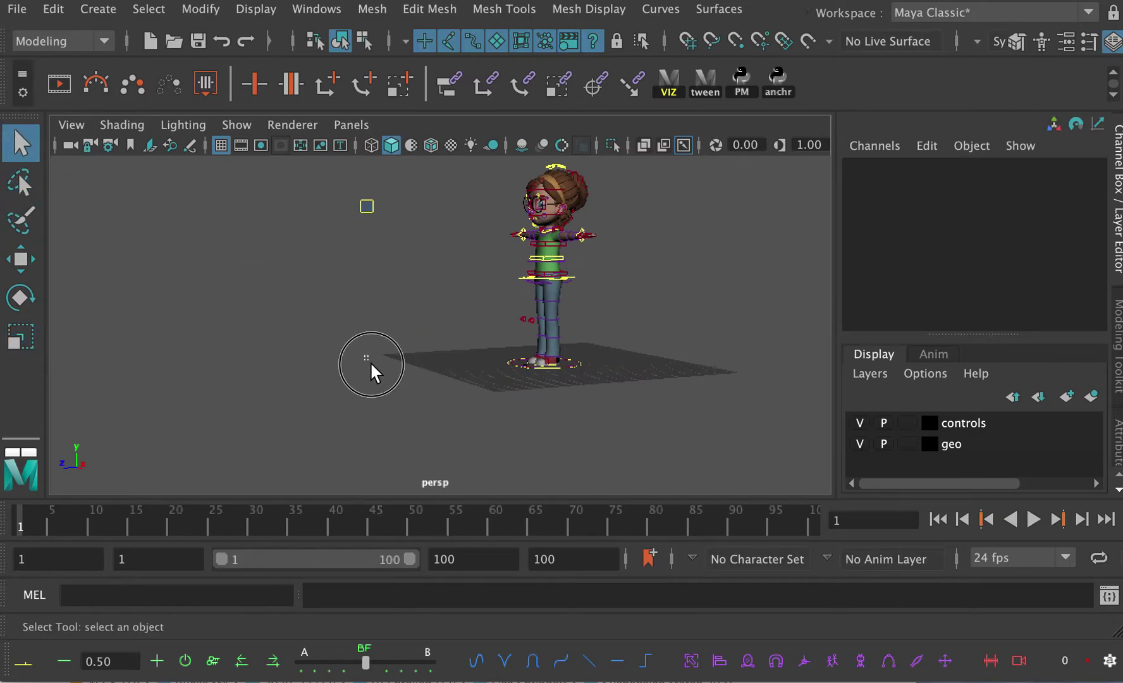
left_click(371, 366)
right_click_drag(397, 392, 796, 292, "alt")
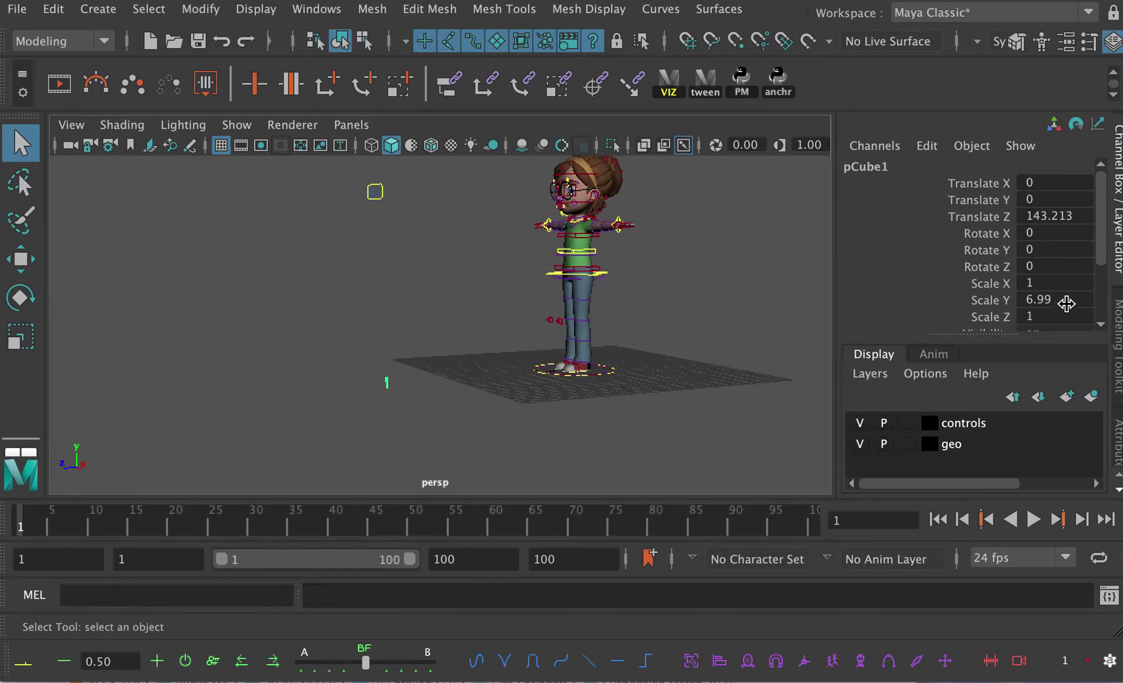
scroll(1087, 253, "down", 5)
scroll(1103, 253, "up", 2)
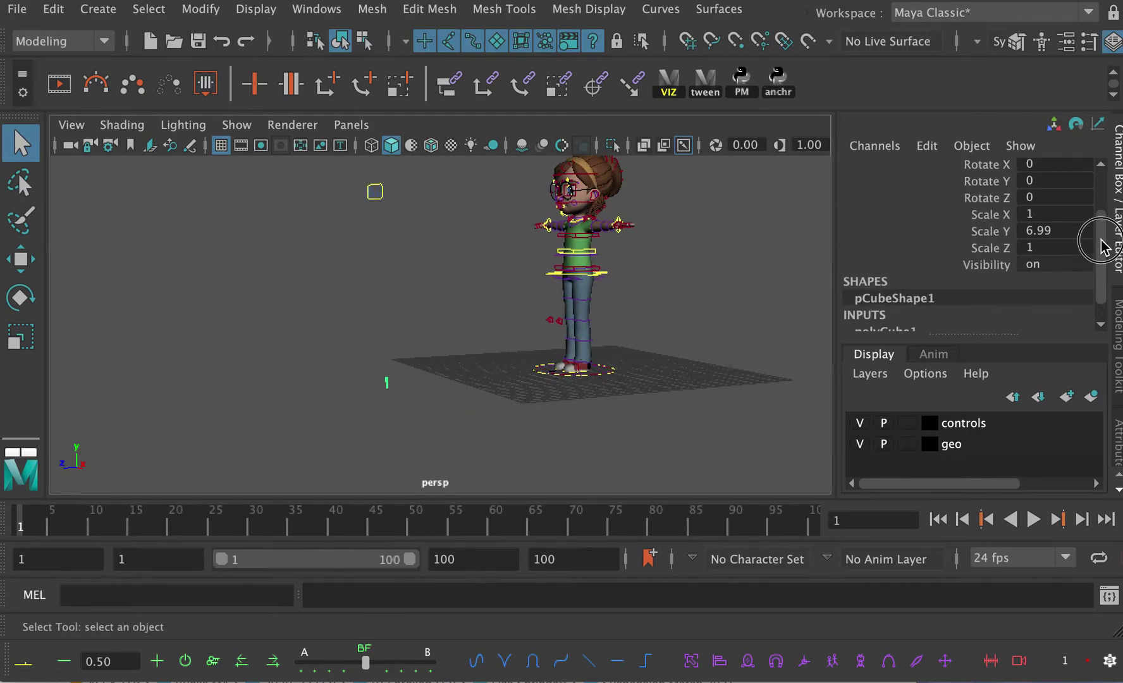
left_click_drag(1067, 224, 1082, 259)
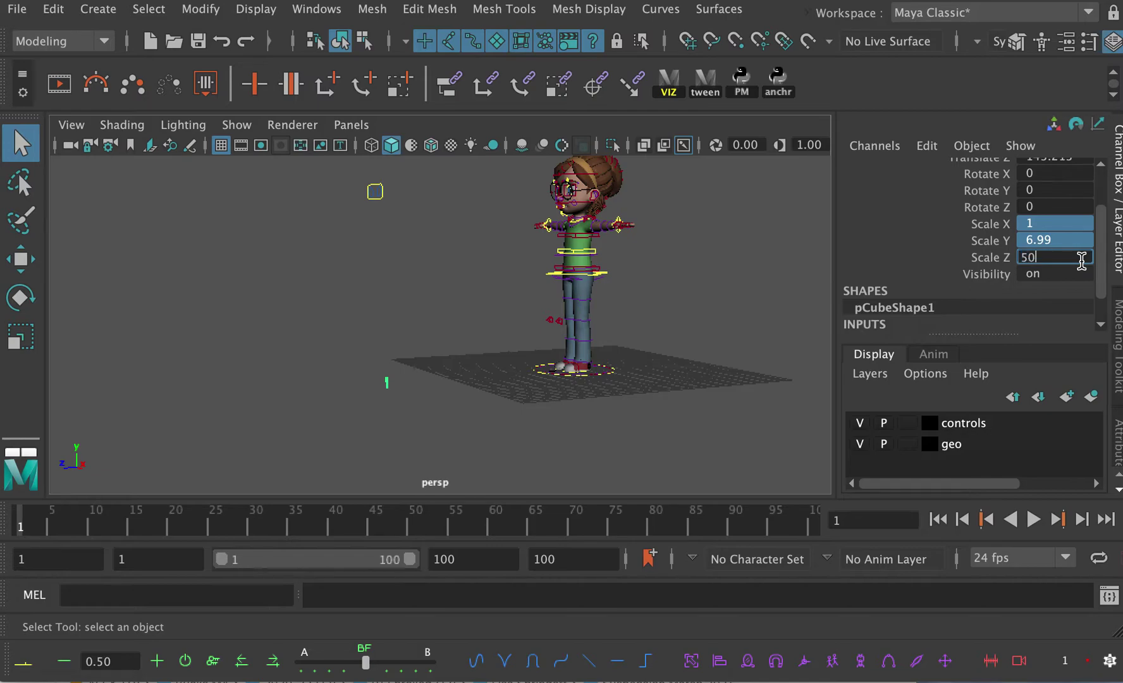
key("Return")
Step: Set the cube's Scale Y to 100 and its Scale X and Z to 25
left_click(1054, 239)
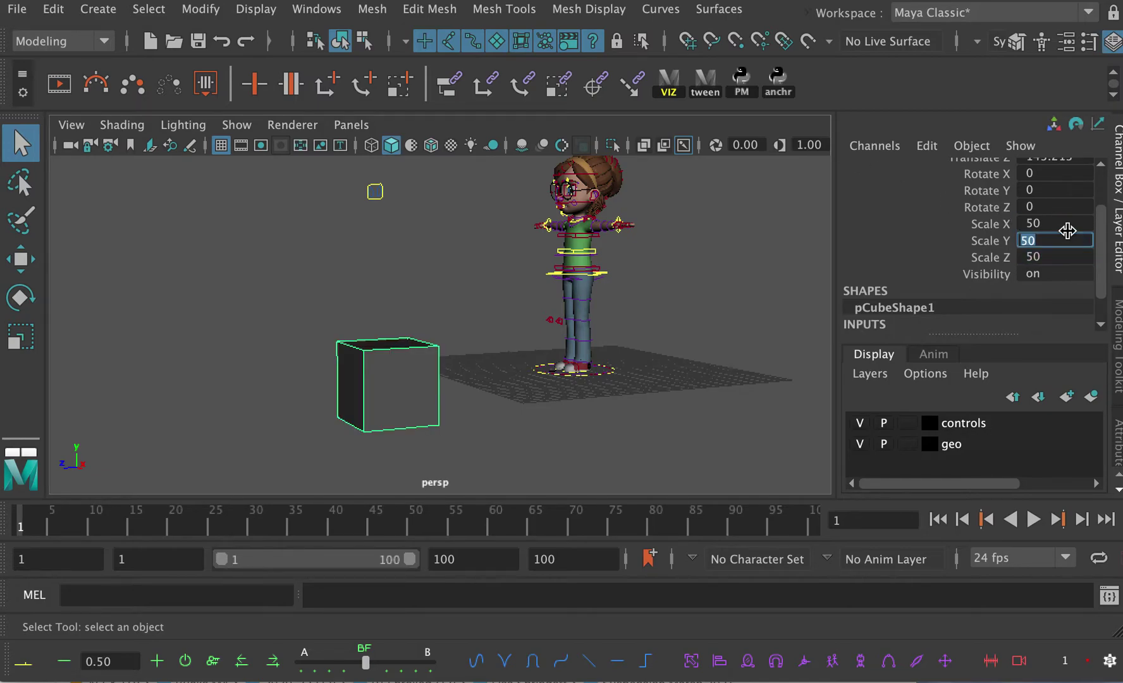
type("100")
key("Return")
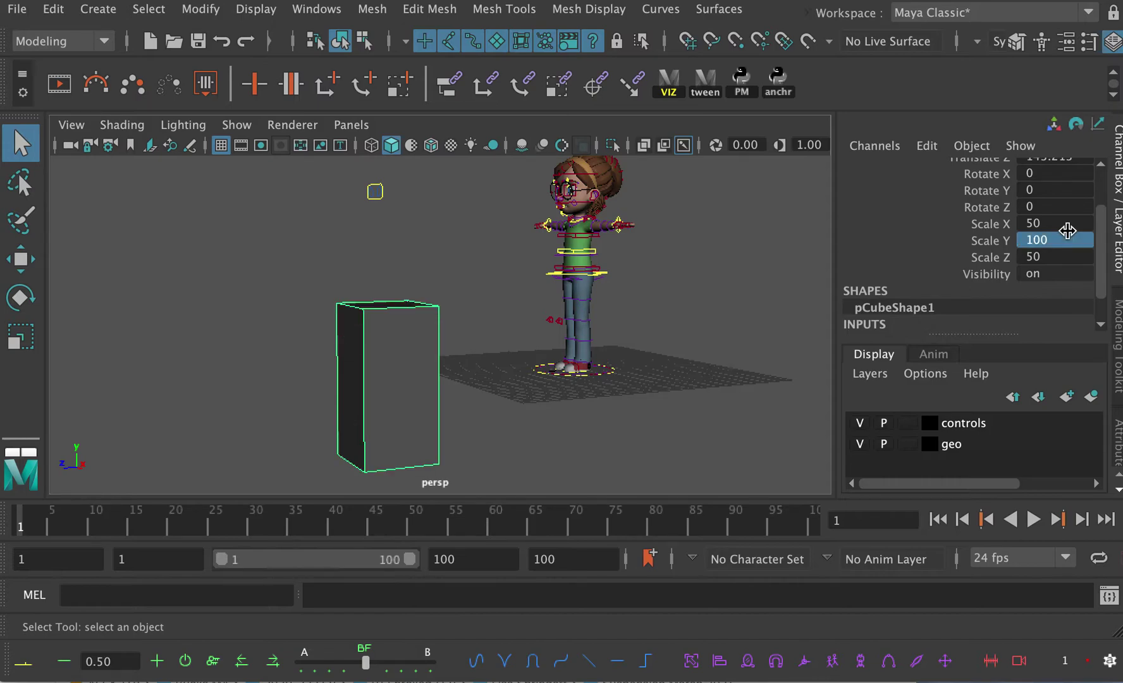
left_click(1066, 226)
left_click(1064, 259, "shift")
left_click(1069, 225)
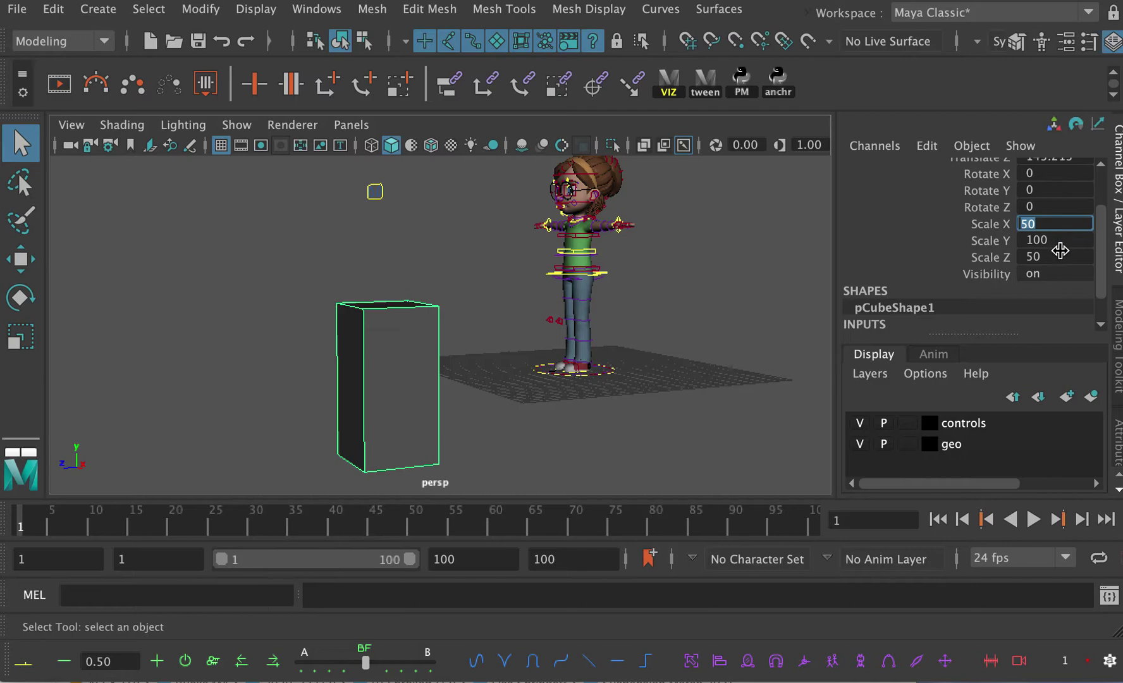
left_click(1065, 257)
type("25")
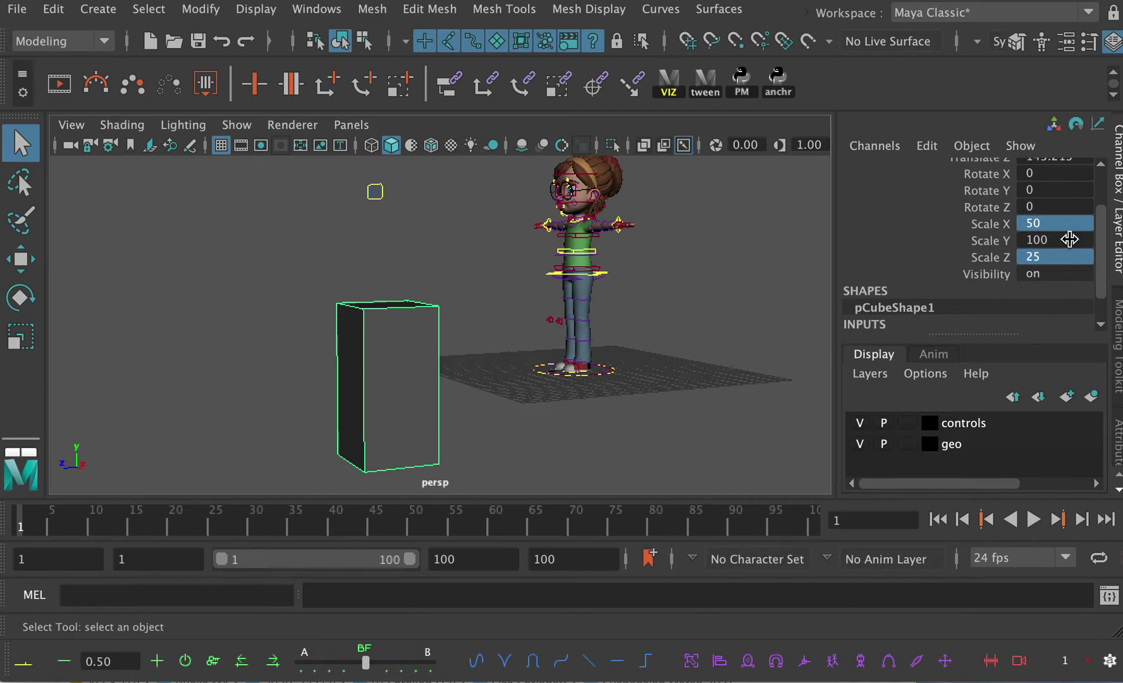
key("Return")
Step: Move the tall box upward toward ground level
key("w")
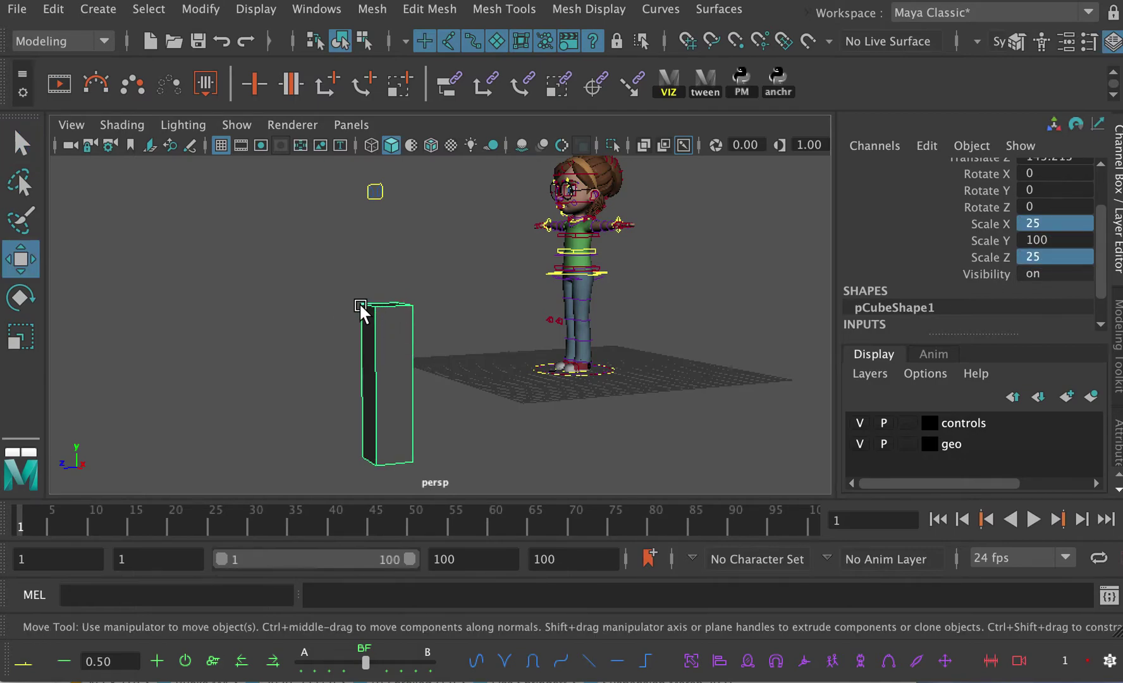
middle_click_drag(484, 347, 464, 347, "alt")
left_click_drag(367, 288, 355, 227)
Step: Turn on the resolution gate with its mask and frame the character and box inside it
left_click_drag(389, 315, 441, 289, "alt")
right_click_drag(441, 288, 588, 374, "alt")
middle_click_drag(588, 372, 522, 429, "alt")
left_click_drag(604, 406, 545, 390, "alt")
middle_click_drag(565, 374, 598, 353, "alt")
right_click_drag(599, 354, 606, 381, "alt")
middle_click_drag(606, 382, 601, 389, "alt")
right_click_drag(601, 389, 828, 446, "alt")
middle_click_drag(642, 423, 624, 439, "alt")
right_click_drag(604, 434, 538, 404, "alt")
left_click(259, 145)
middle_click_drag(350, 267, 570, 248, "alt")
key("space")
right_click_drag(405, 271, 253, 278, "alt")
left_click_drag(380, 269, 382, 295, "alt")
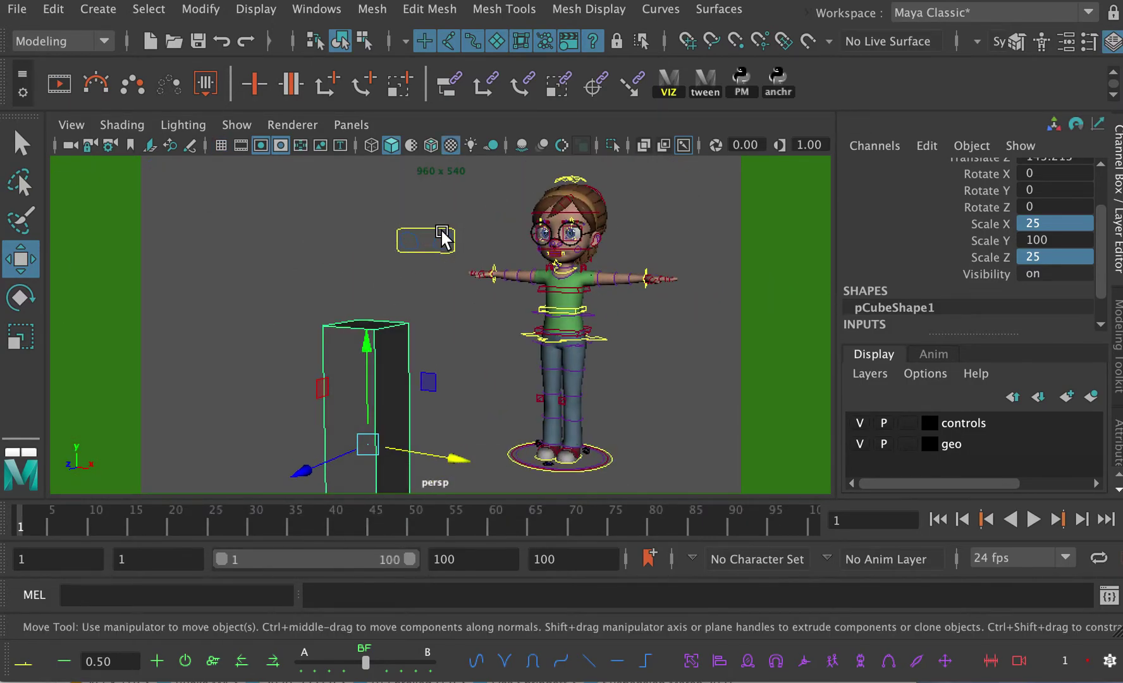
Step: Move the eye aim control just above the box, to about Translate Y -22.137 and Translate Z 89.618
left_click(445, 239)
left_click_drag(431, 243, 496, 435)
left_click_drag(527, 338, 441, 331)
left_click_drag(336, 251, 337, 243)
Step: Try rotating the head control while the eyes aim toward the box, and undo the rotation
left_click_drag(445, 363, 331, 371, "alt")
right_click_drag(330, 371, 481, 327, "alt")
middle_click_drag(480, 327, 493, 415, "alt")
right_click_drag(502, 402, 569, 392, "alt")
middle_click_drag(594, 352, 554, 403, "alt")
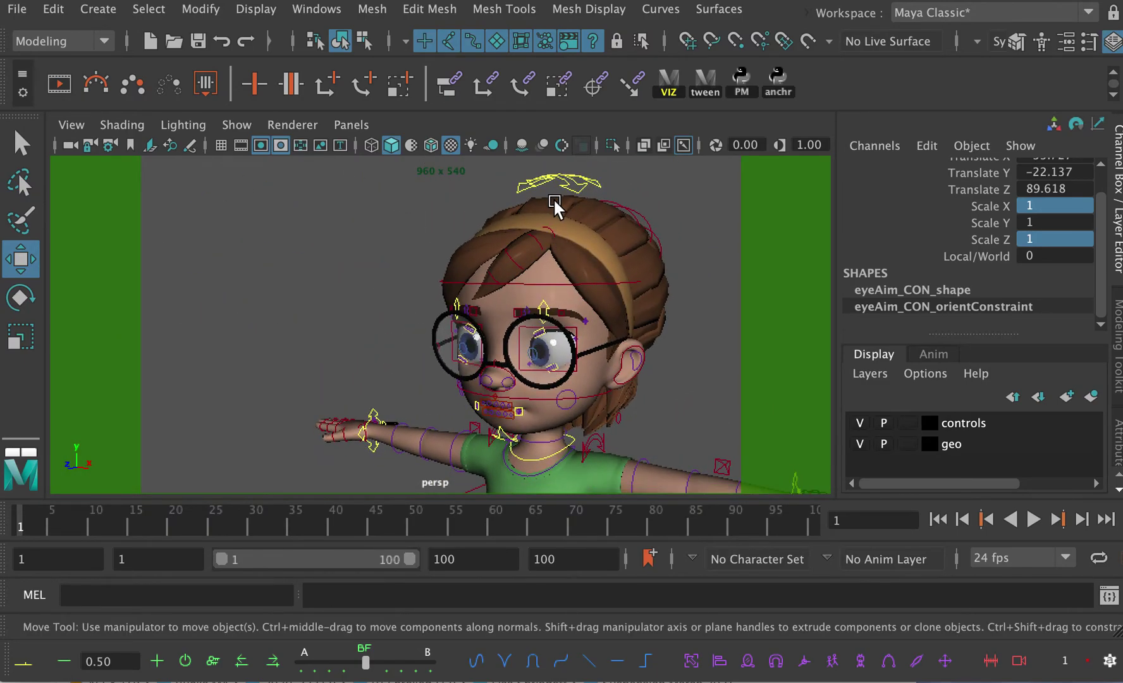
left_click(562, 282)
key("e")
mouse_move(518, 361)
left_mouse_down()
mouse_move(512, 344)
mouse_move(506, 370)
mouse_move(511, 340)
left_mouse_up()
key("ctrl+z")
Step: Select the eye aim control above the box and set its Local/World attribute to 1
middle_click_drag(513, 379, 565, 270, "alt")
right_click_drag(566, 270, 276, 297, "alt")
middle_click_drag(335, 316, 422, 298, "alt")
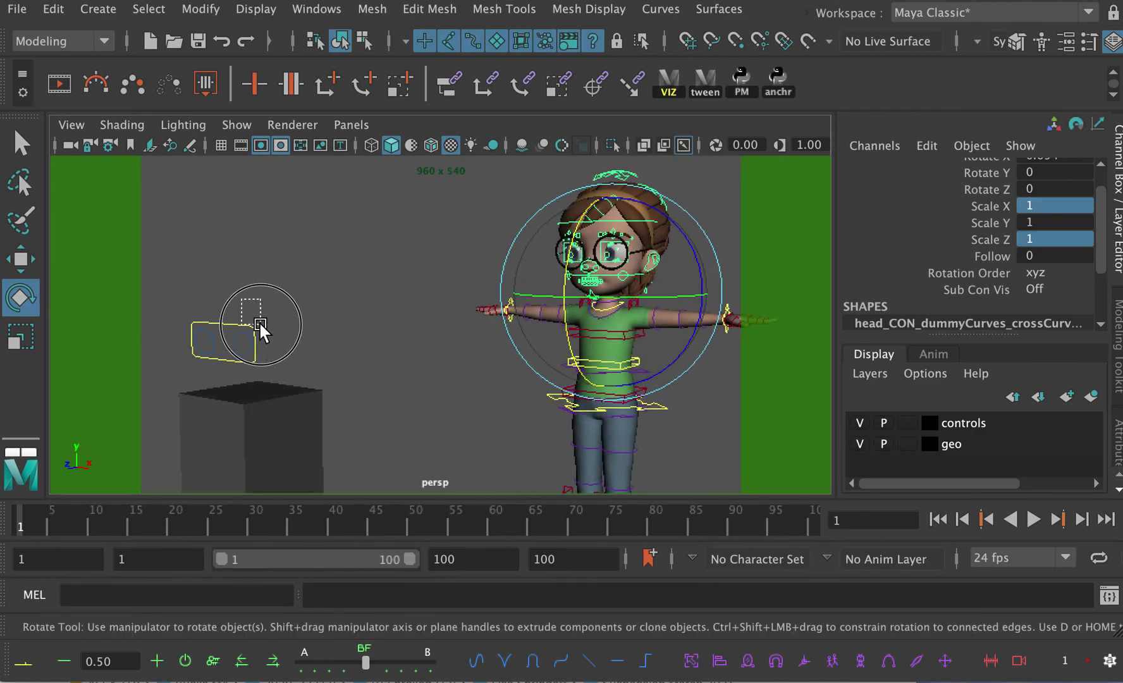
left_click_drag(260, 324, 261, 325)
left_click(202, 322)
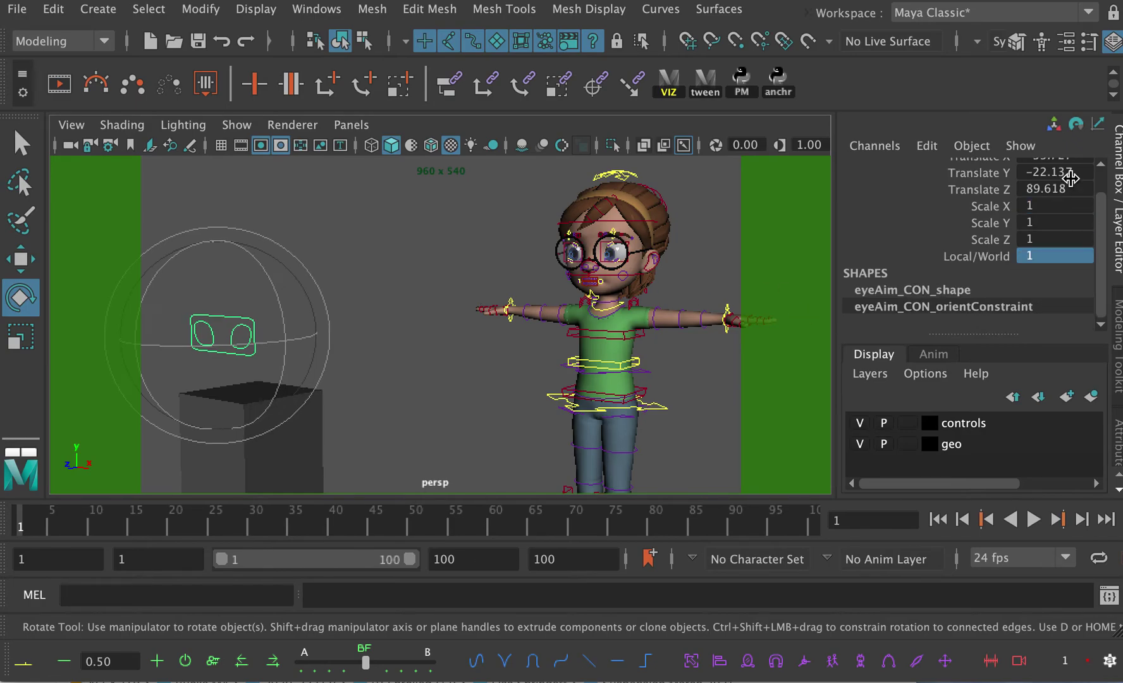
Step: Select the head control, try tilting the head about X with the eye aim in world space, and undo the rotation
mouse_move(351, 340)
middle_mouse_down("alt")
mouse_move(358, 366)
mouse_move(342, 372)
mouse_move(395, 304)
mouse_move(366, 330)
middle_mouse_up("alt")
right_click_drag(366, 330, 591, 357, "alt")
middle_click_drag(590, 357, 447, 421, "alt")
right_click_drag(457, 407, 442, 385, "alt")
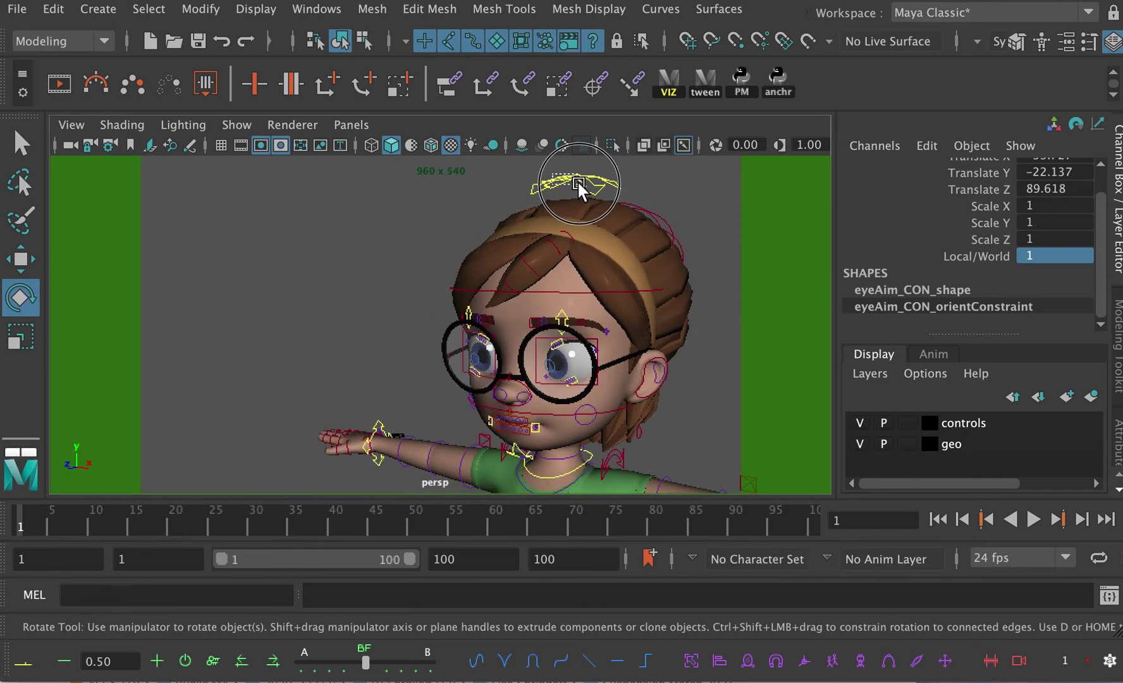
left_click_drag(520, 395, 529, 420)
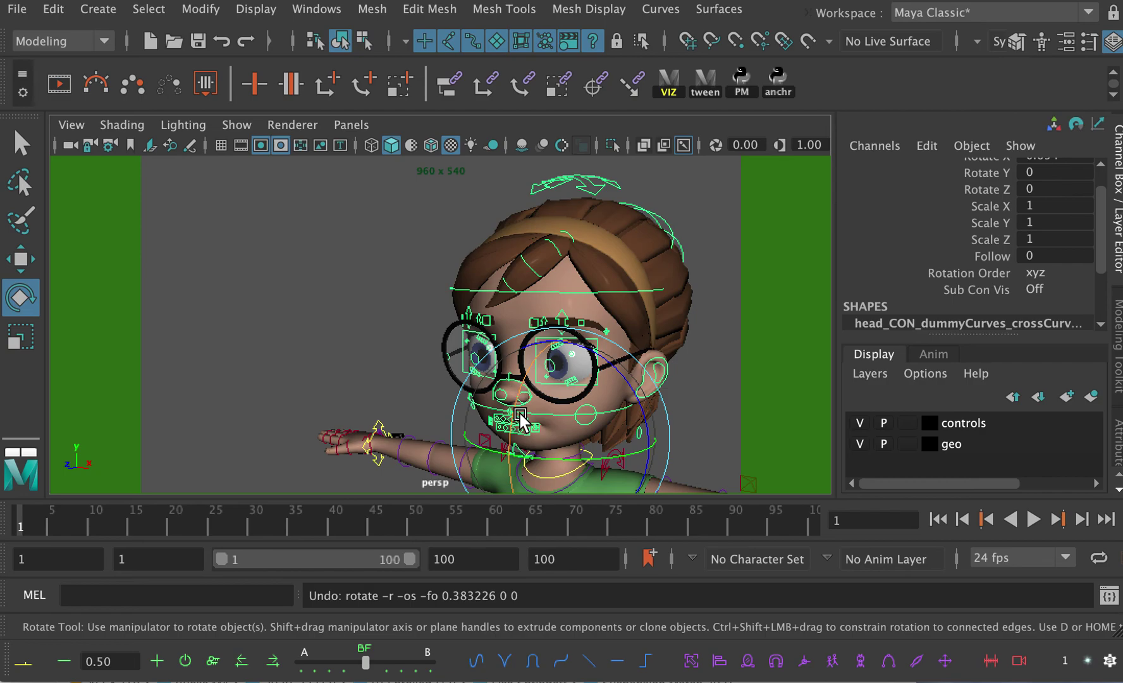
Step: Examine the character's gaze relative to the eye aim control above the box, from a wide view and close to the face
scroll(520, 417, "down", 10)
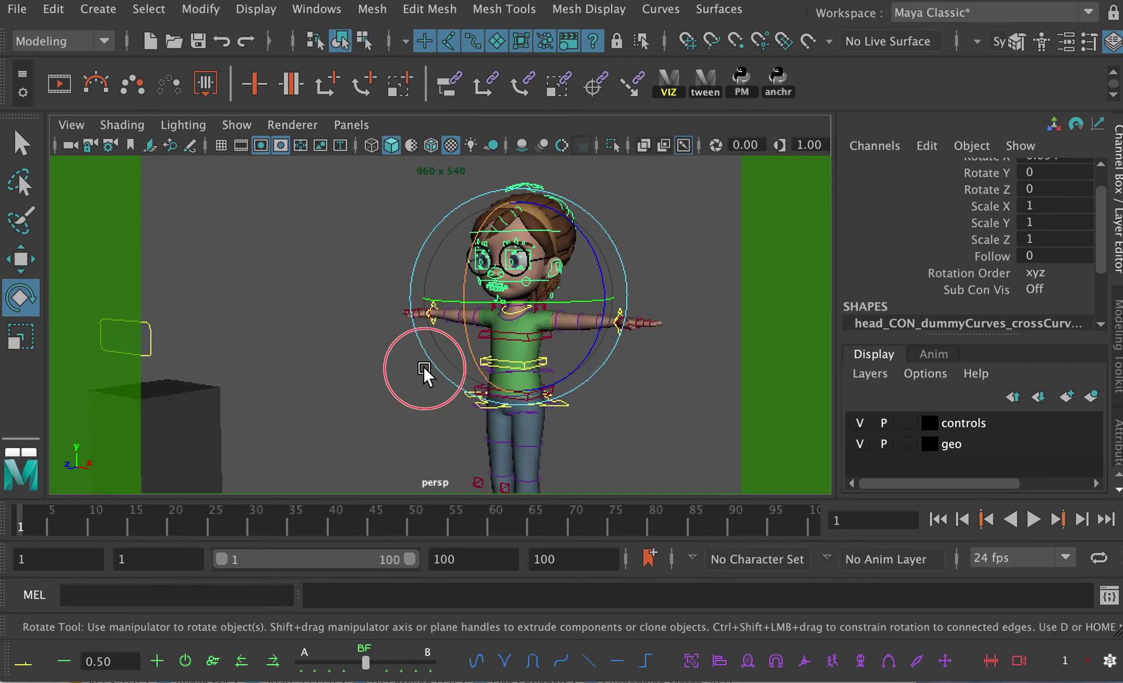
left_click_drag(425, 368, 444, 367, "alt")
middle_click_drag(444, 367, 437, 392, "alt")
right_click_drag(413, 350, 555, 221, "alt")
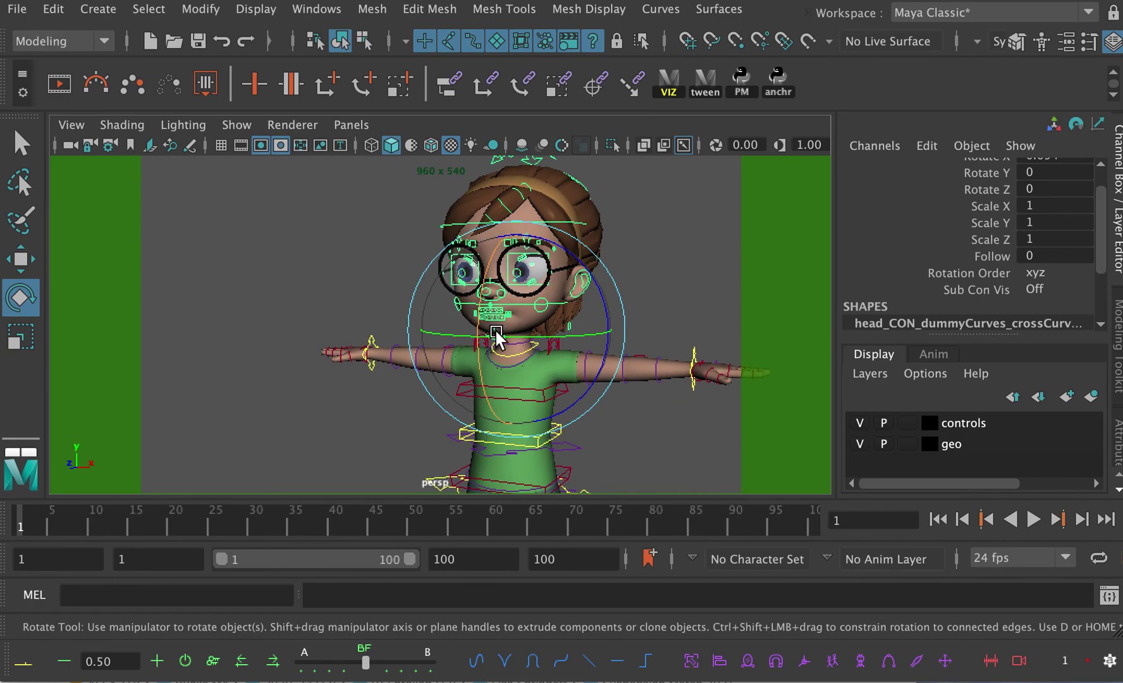
middle_click_drag(547, 357, 558, 419, "alt")
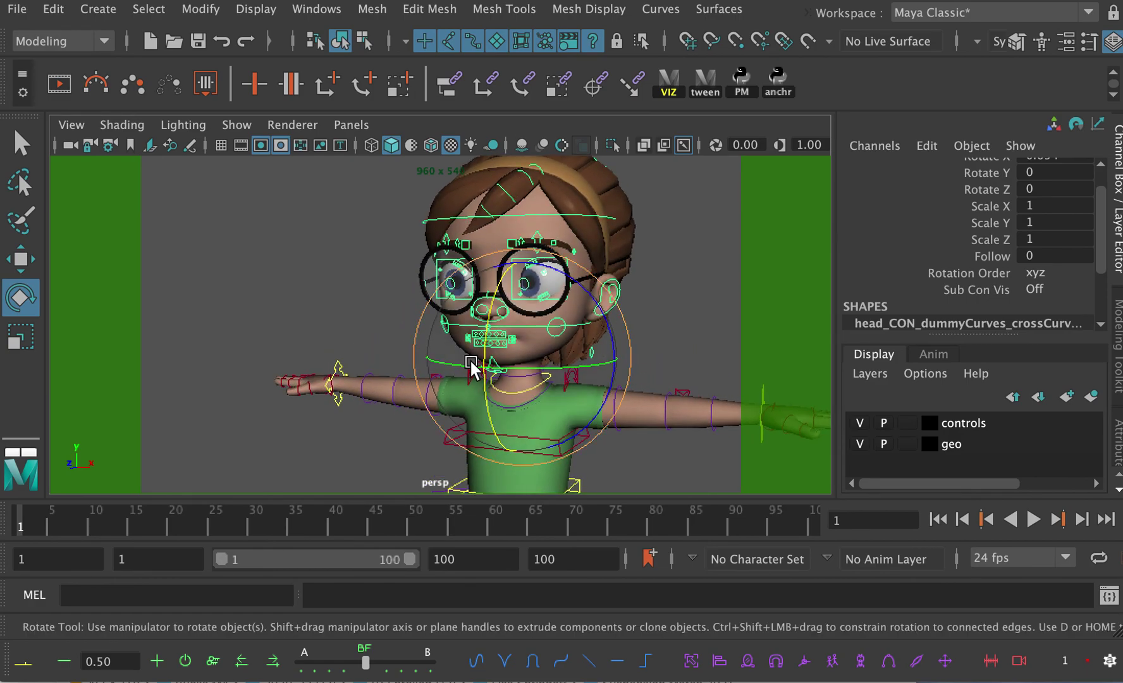
middle_click_drag(471, 369, 447, 369, "alt")
right_click_drag(446, 368, 520, 373, "alt")
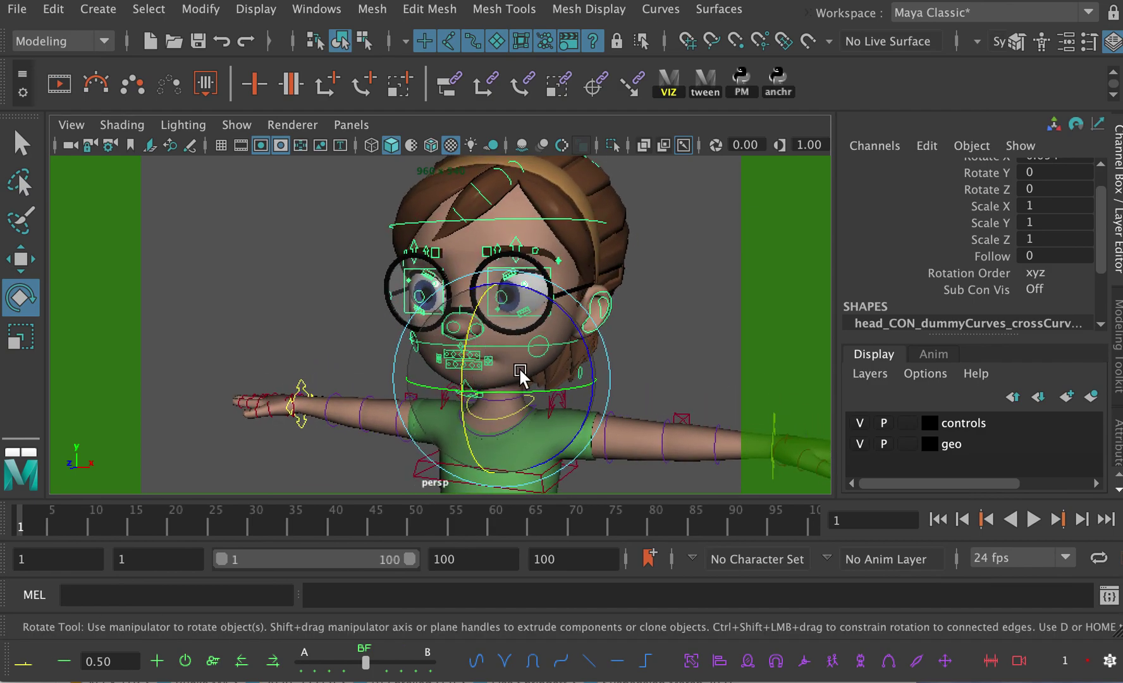